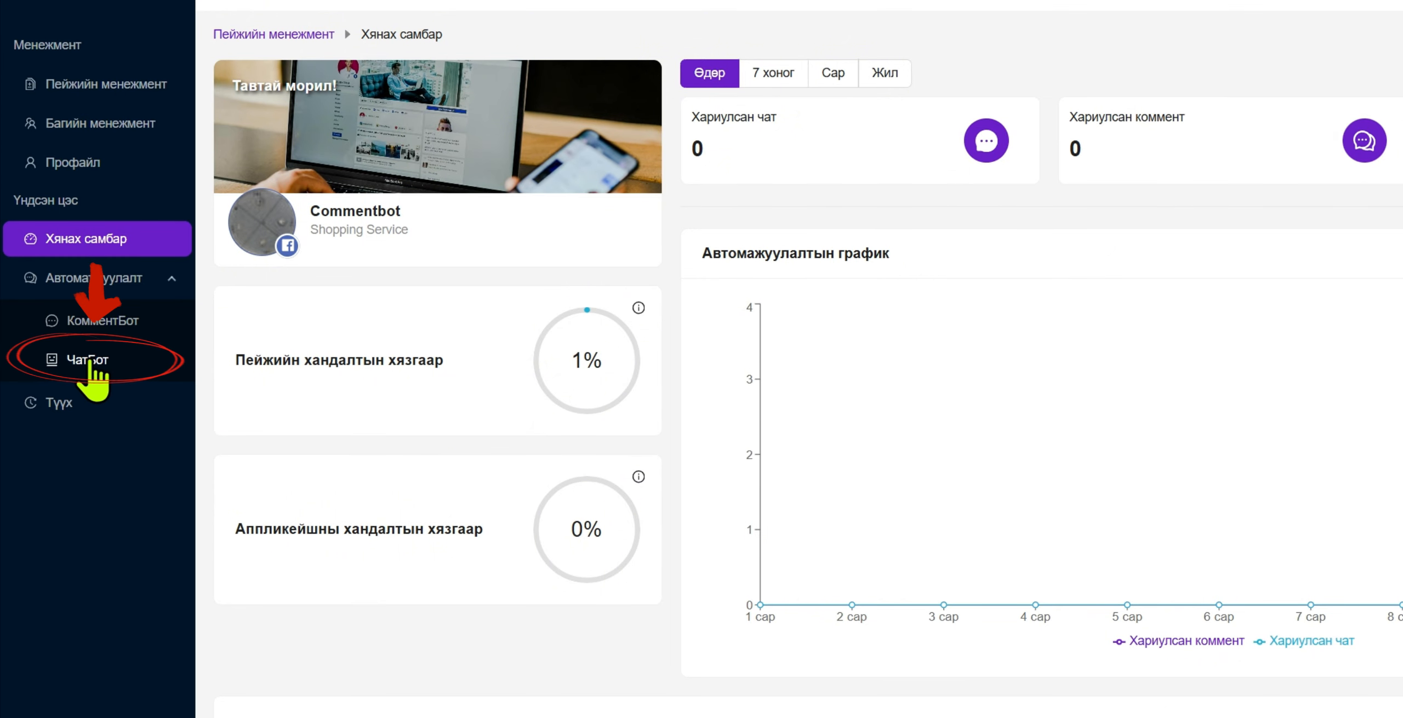
Step: Create a new chatbot automation and give it a trigger that detects keywords in messages (Мессежнээс түлхүүр үгийг илрүүлэх)
click(89, 362)
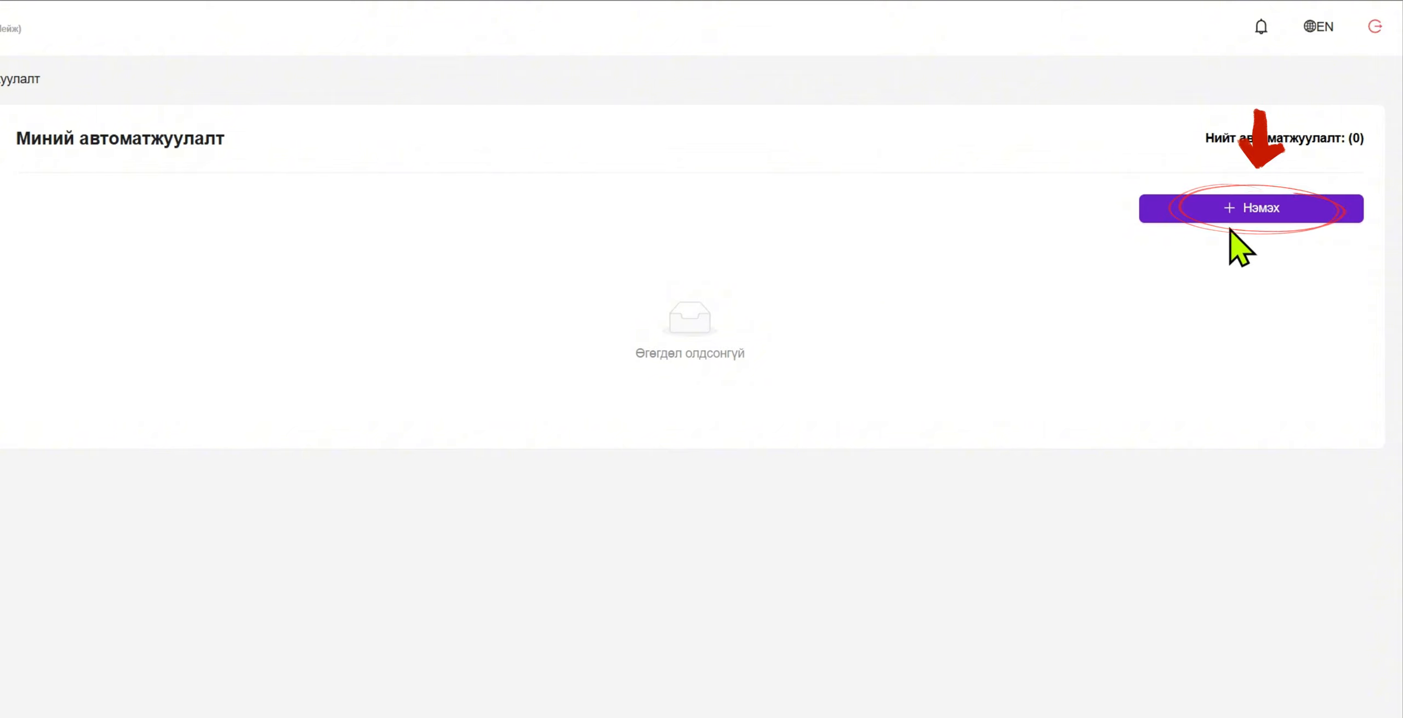
click(1260, 212)
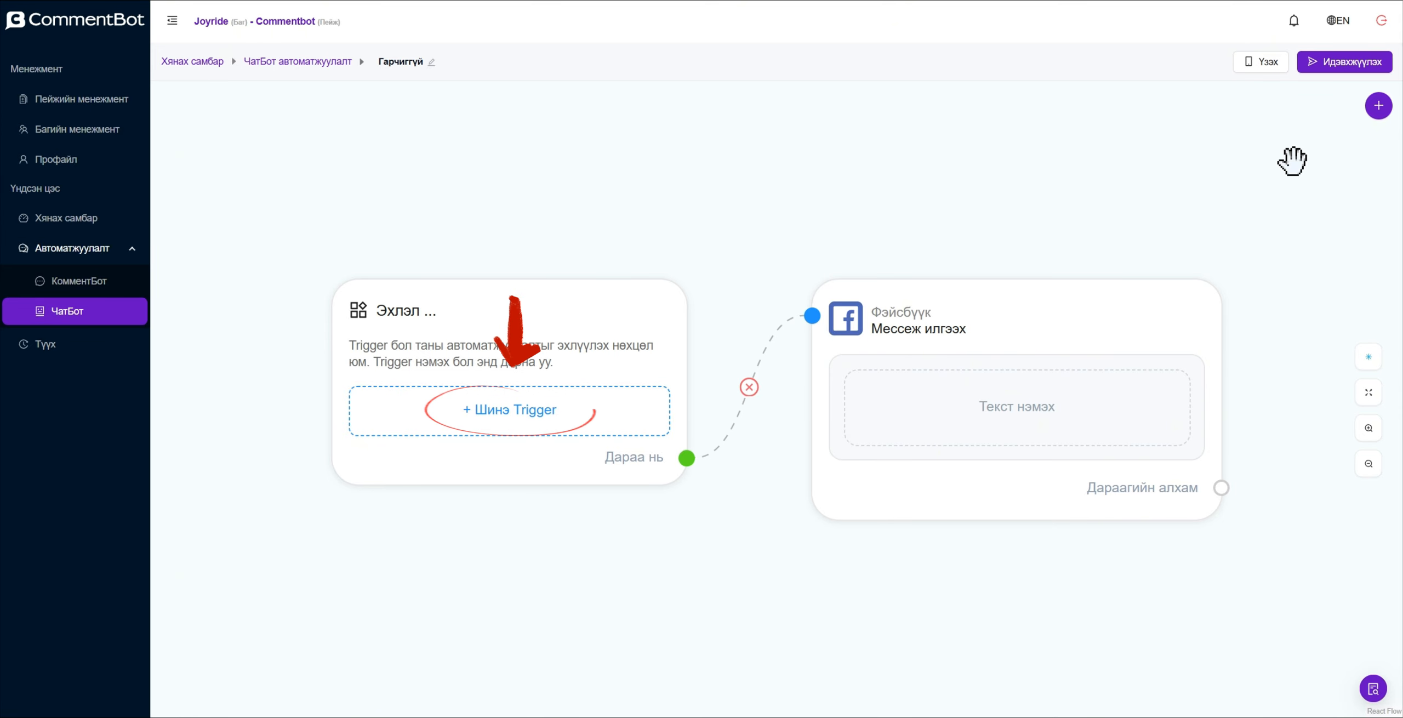
click(507, 412)
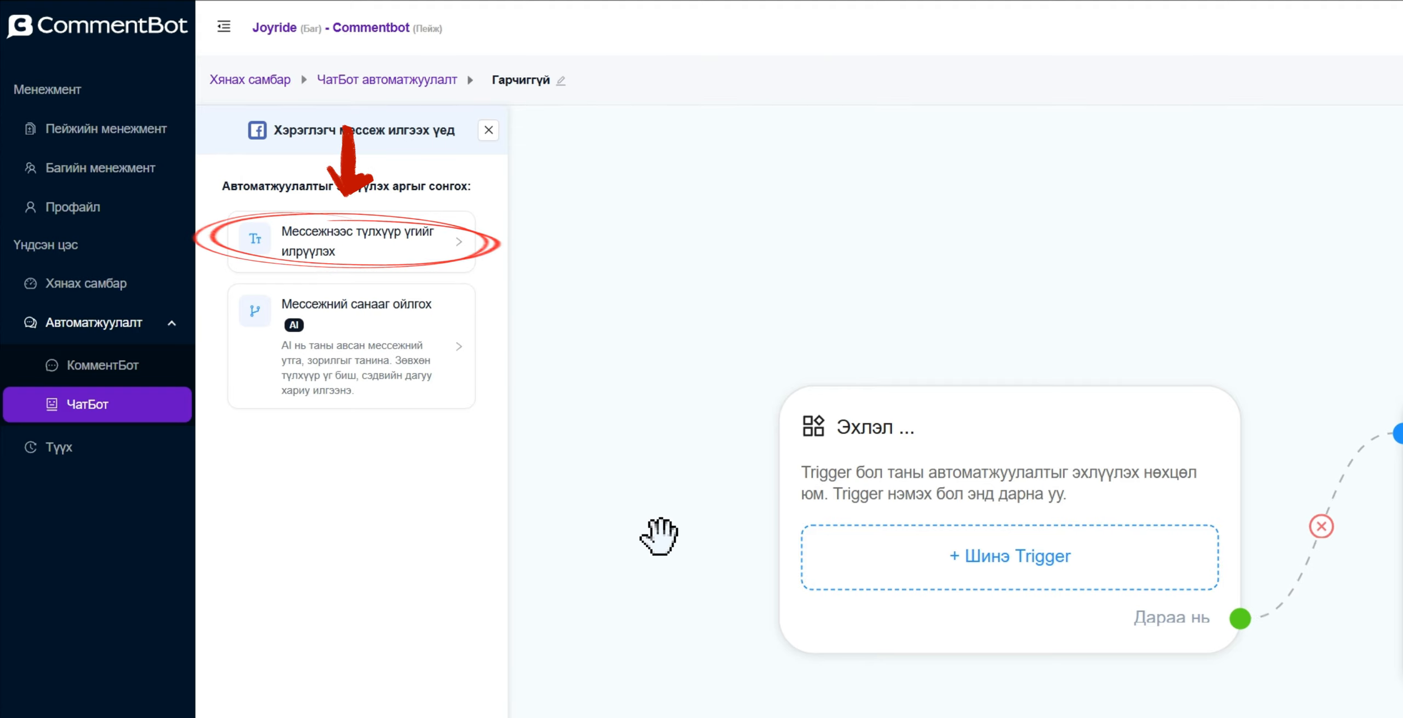
click(358, 249)
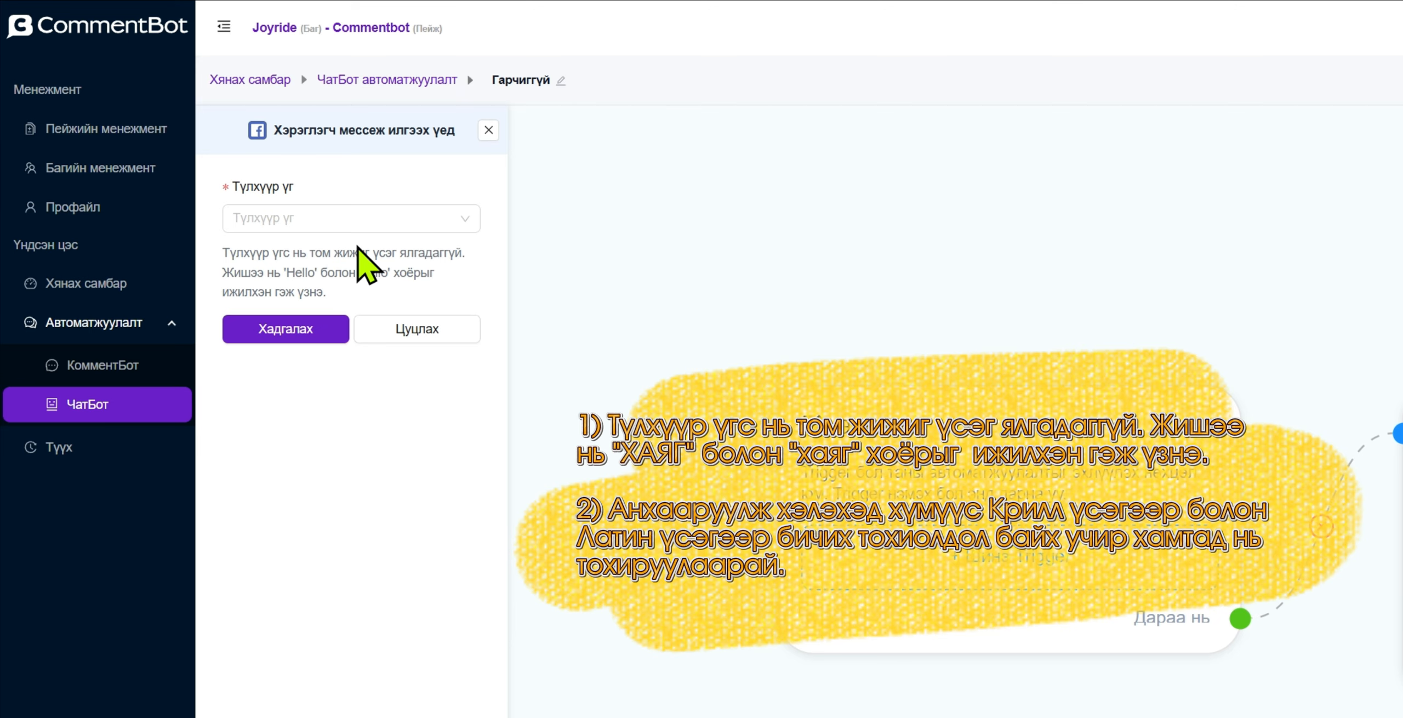
Step: Enter the trigger keywords "hayg" and "хаяг" and save them
click(332, 222)
text(ha)
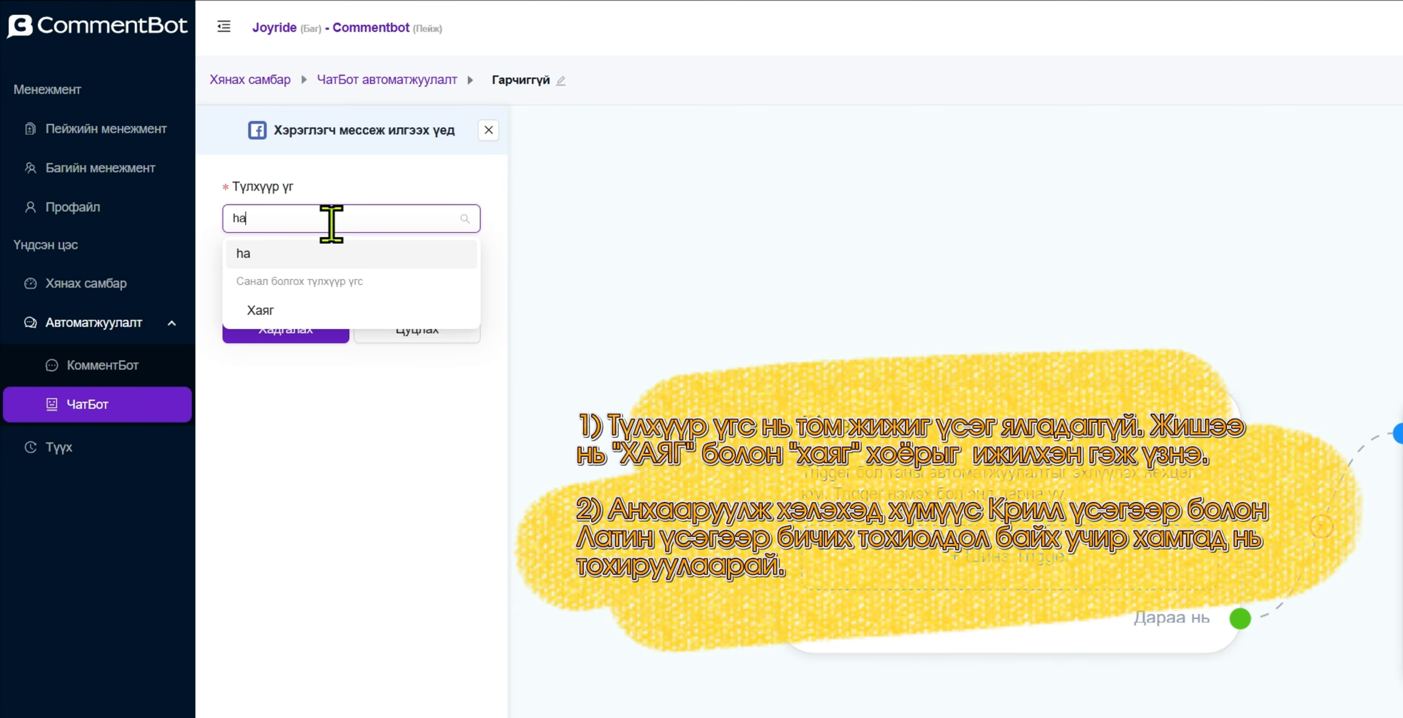
text(yg)
key(Return)
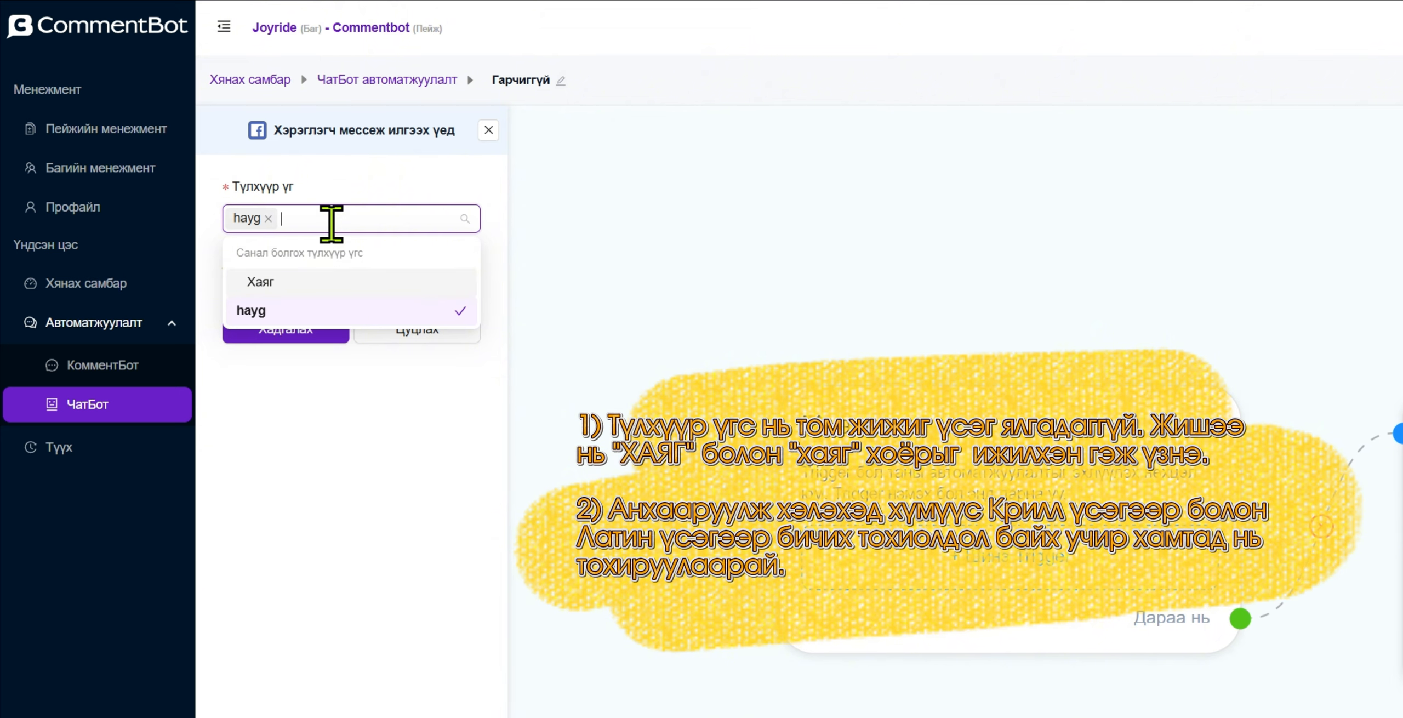
text(хая)
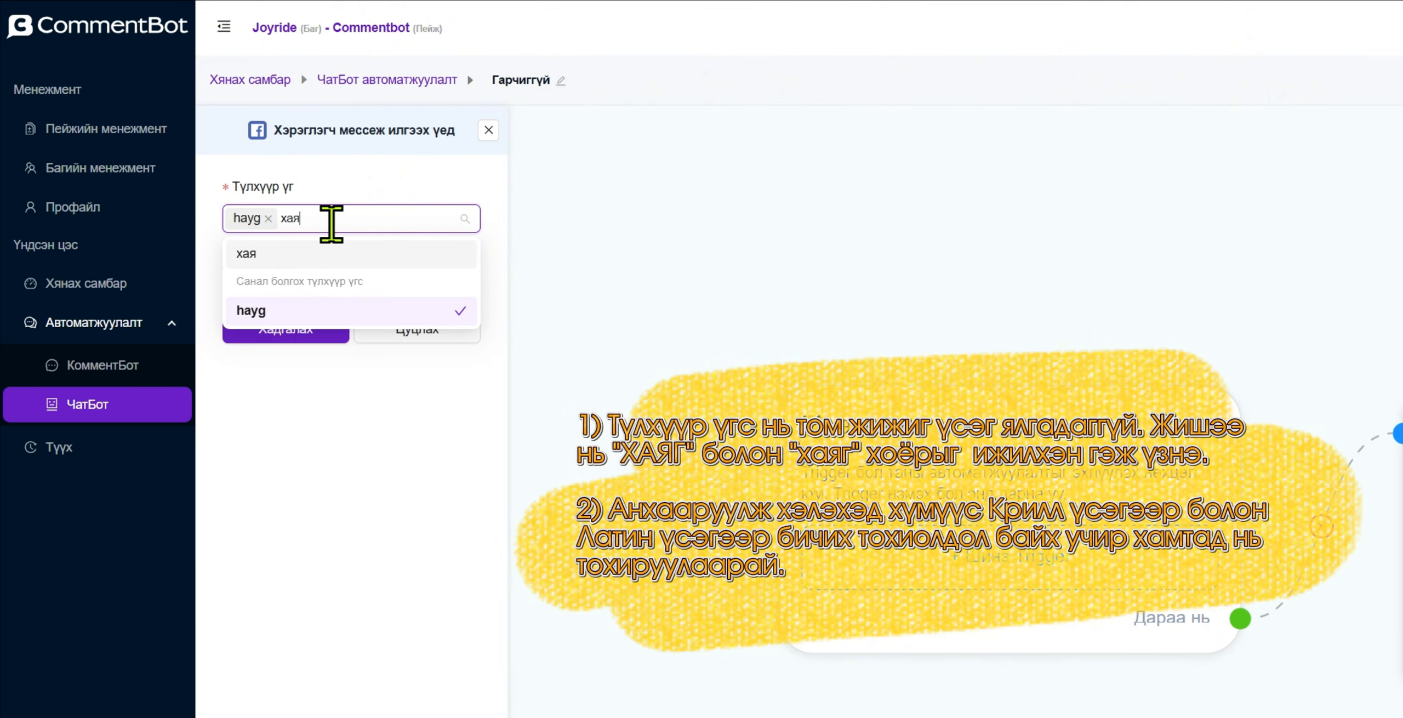
text(г)
key(Return)
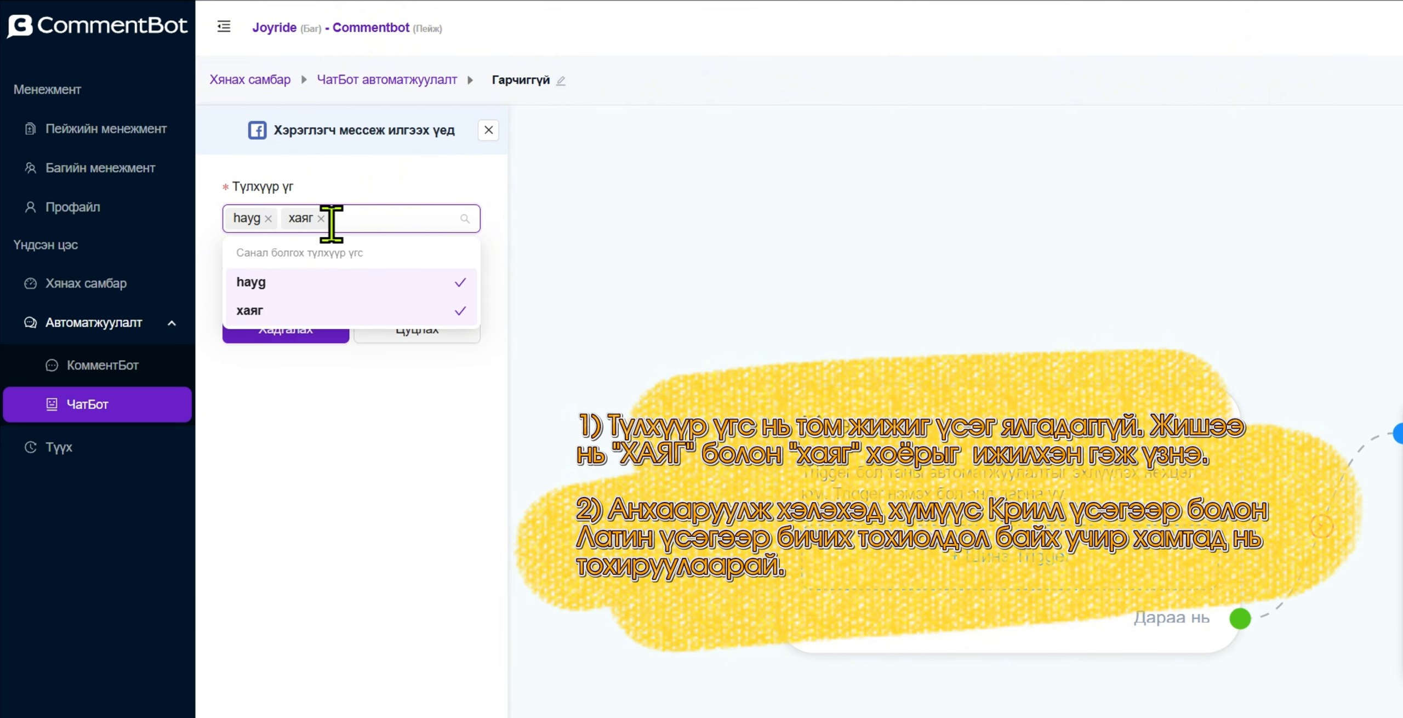
click(348, 382)
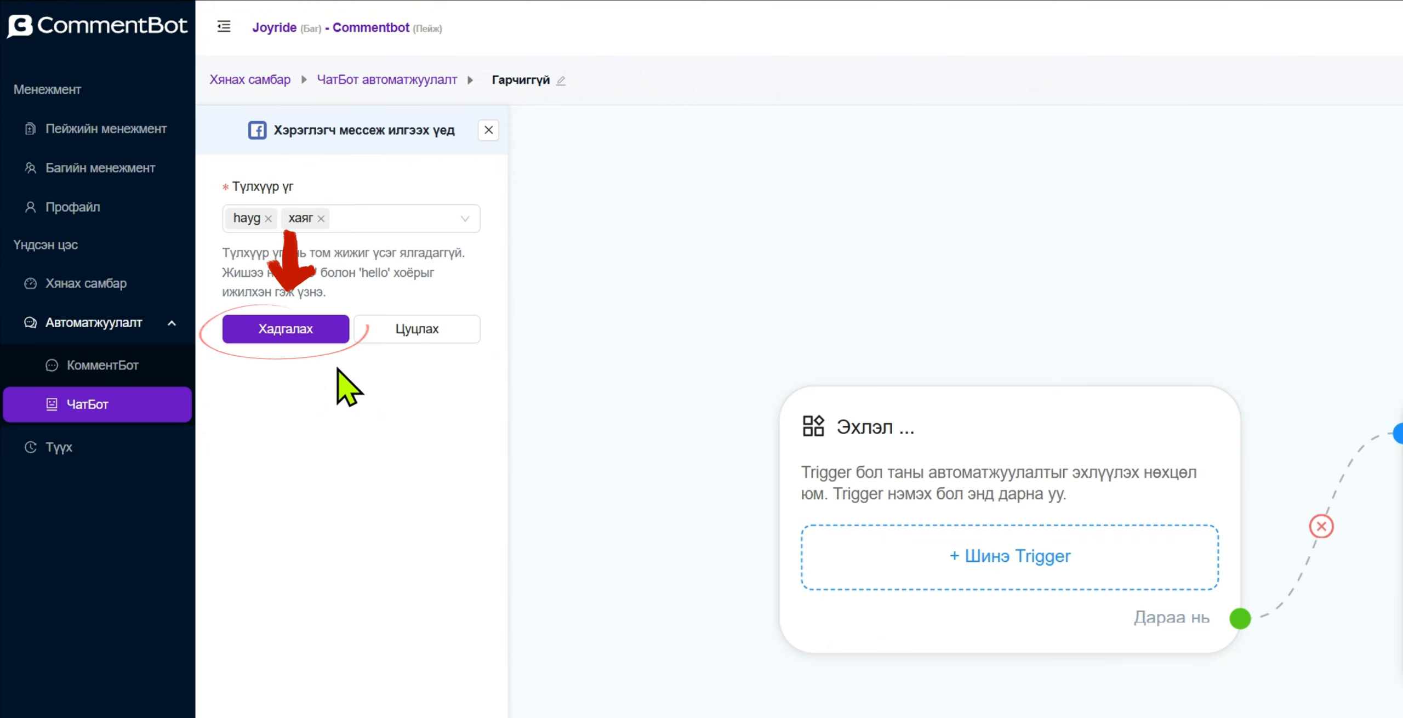
click(289, 328)
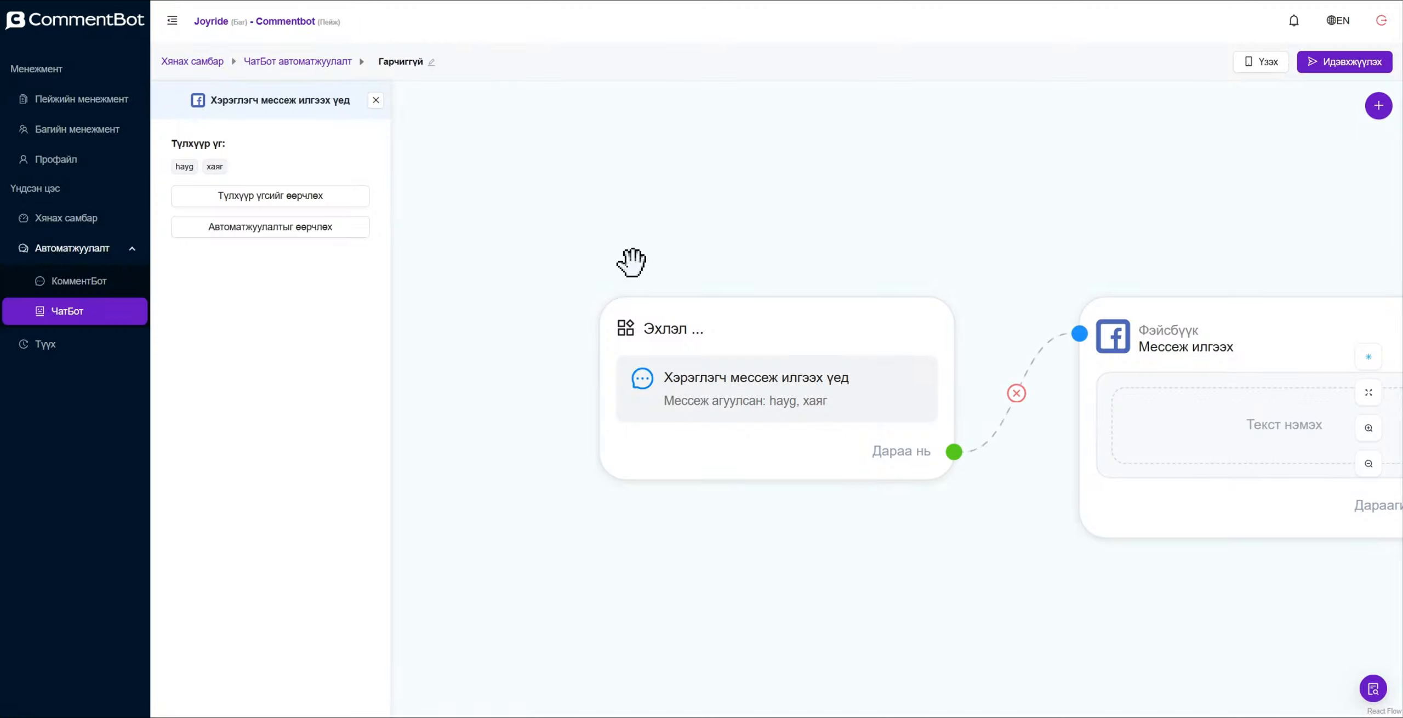
Step: Add a second text block to the Мессеж илгээх step and fill the two blocks with "TEXT BLOCK 1" and "TEXT BLOCK 2"
drag(1130, 269, 823, 178)
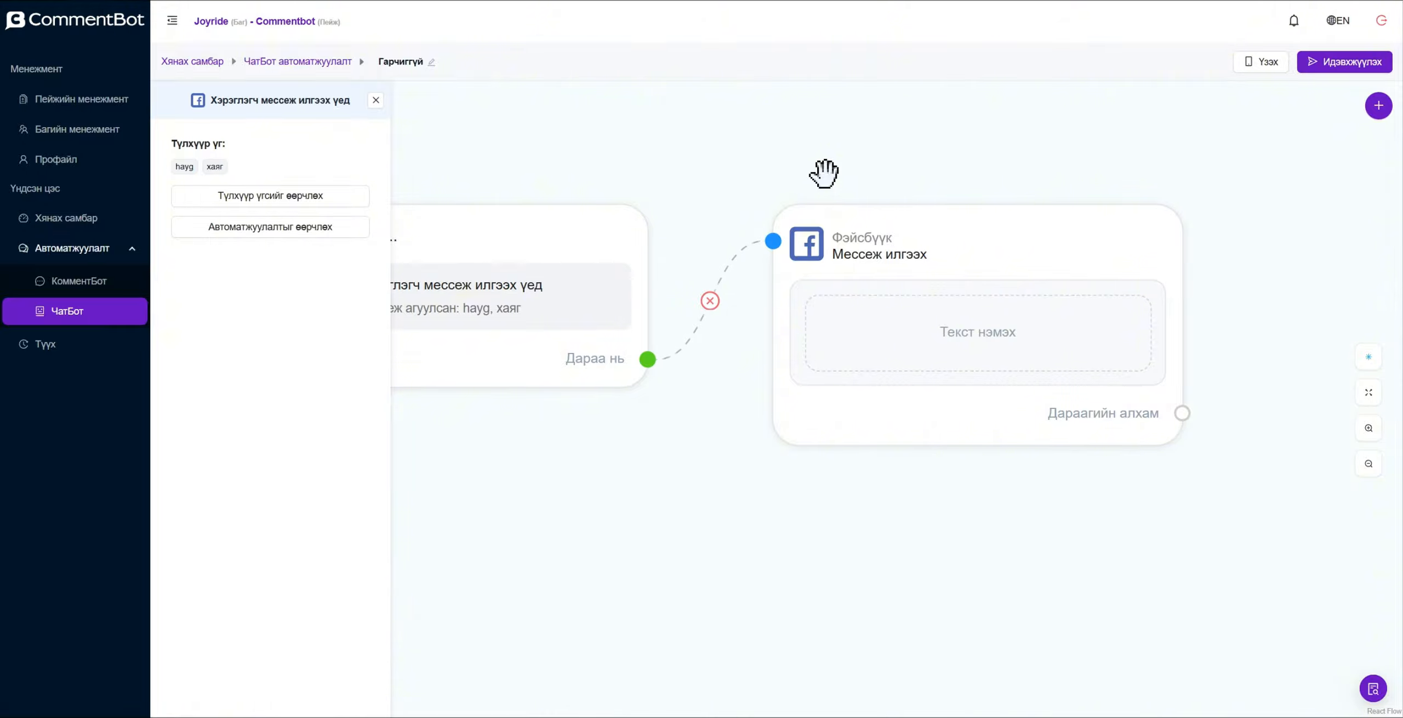
click(973, 335)
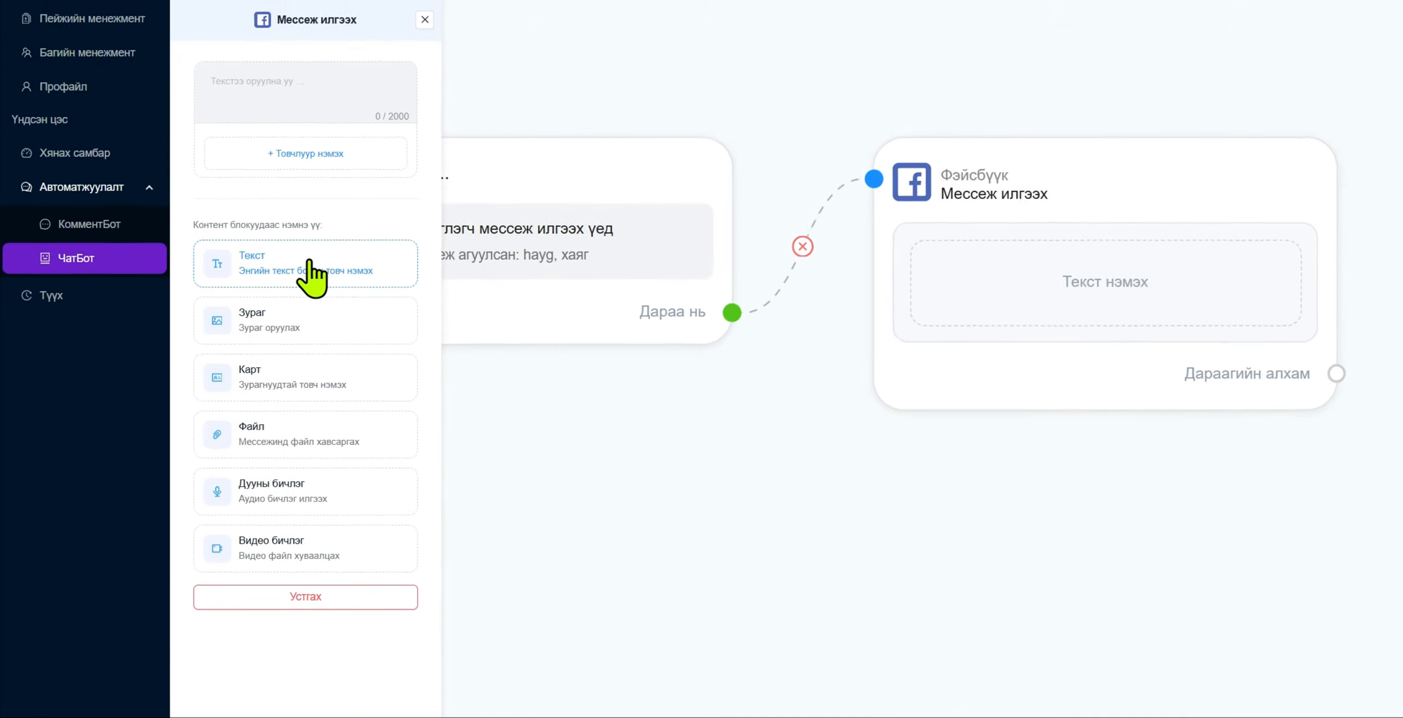
click(276, 328)
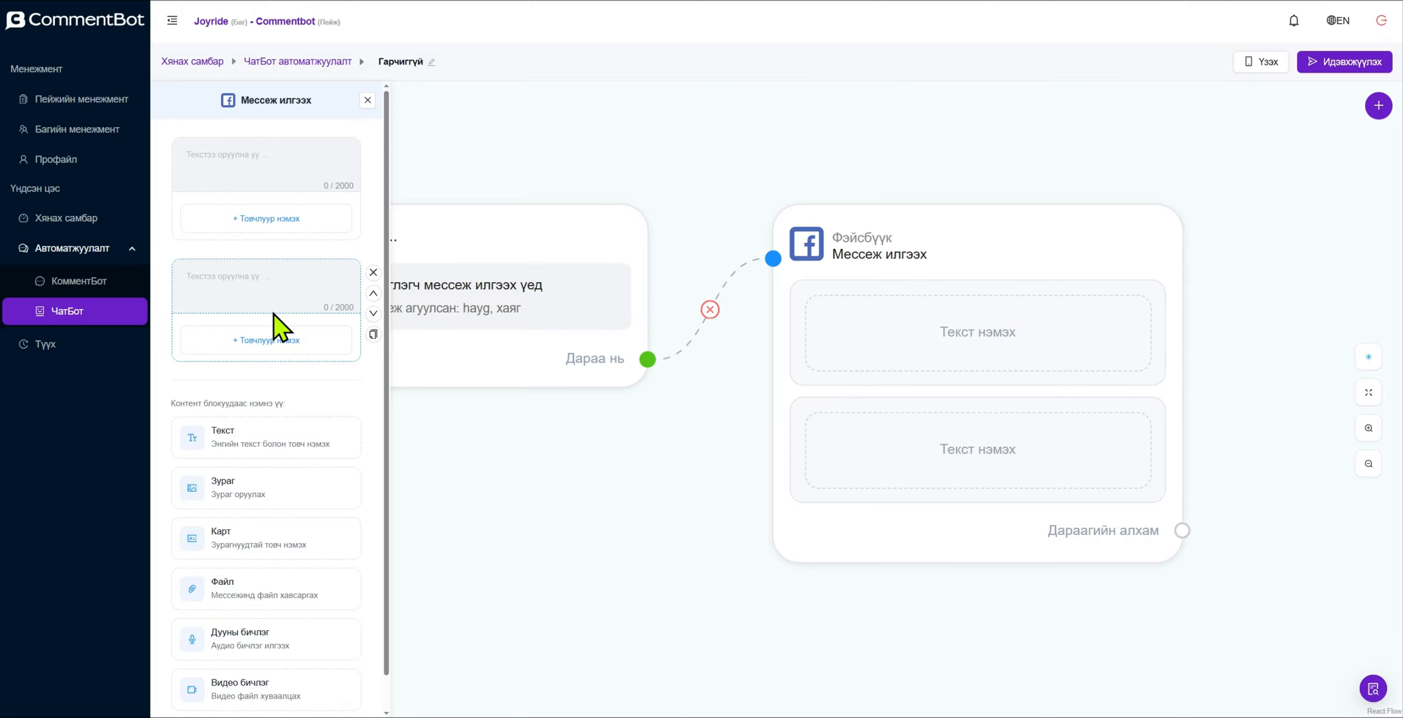
click(258, 171)
text(Т)
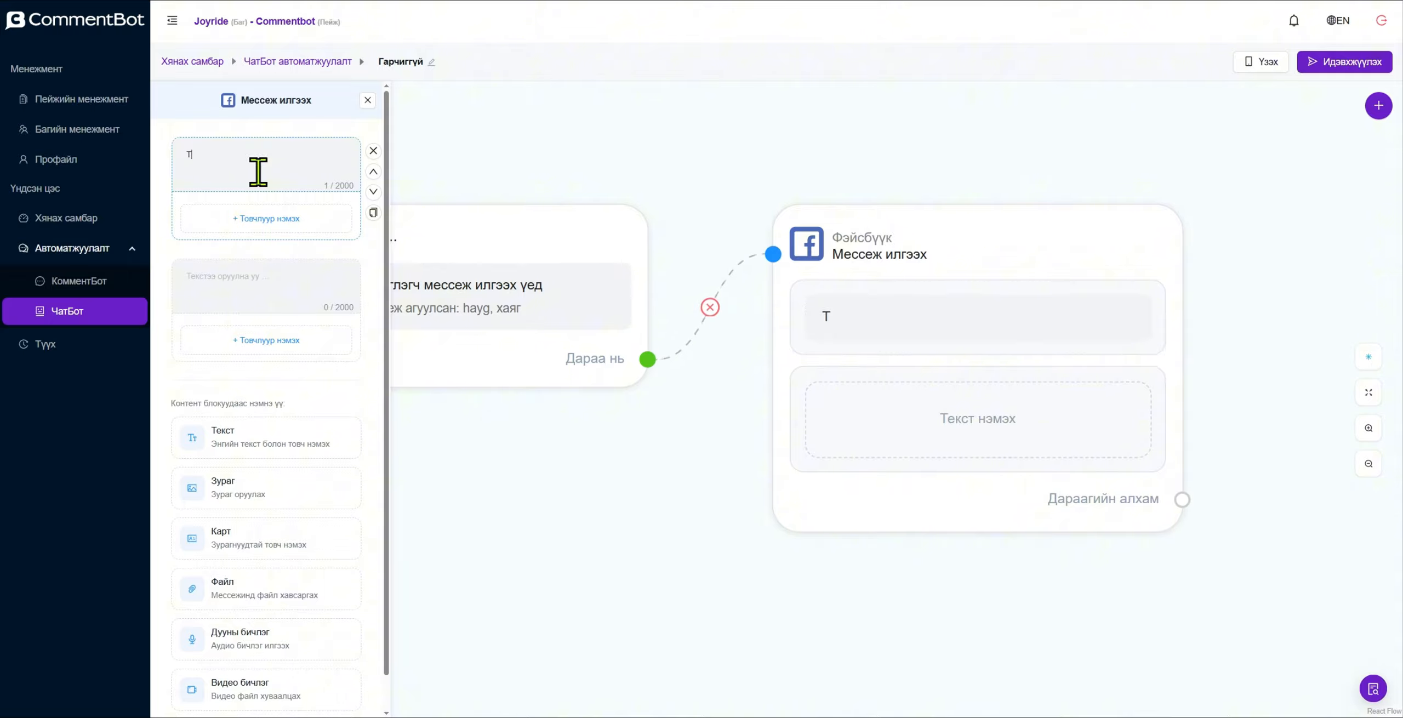
text(EXT BLOCK 1)
click(245, 271)
text(TE)
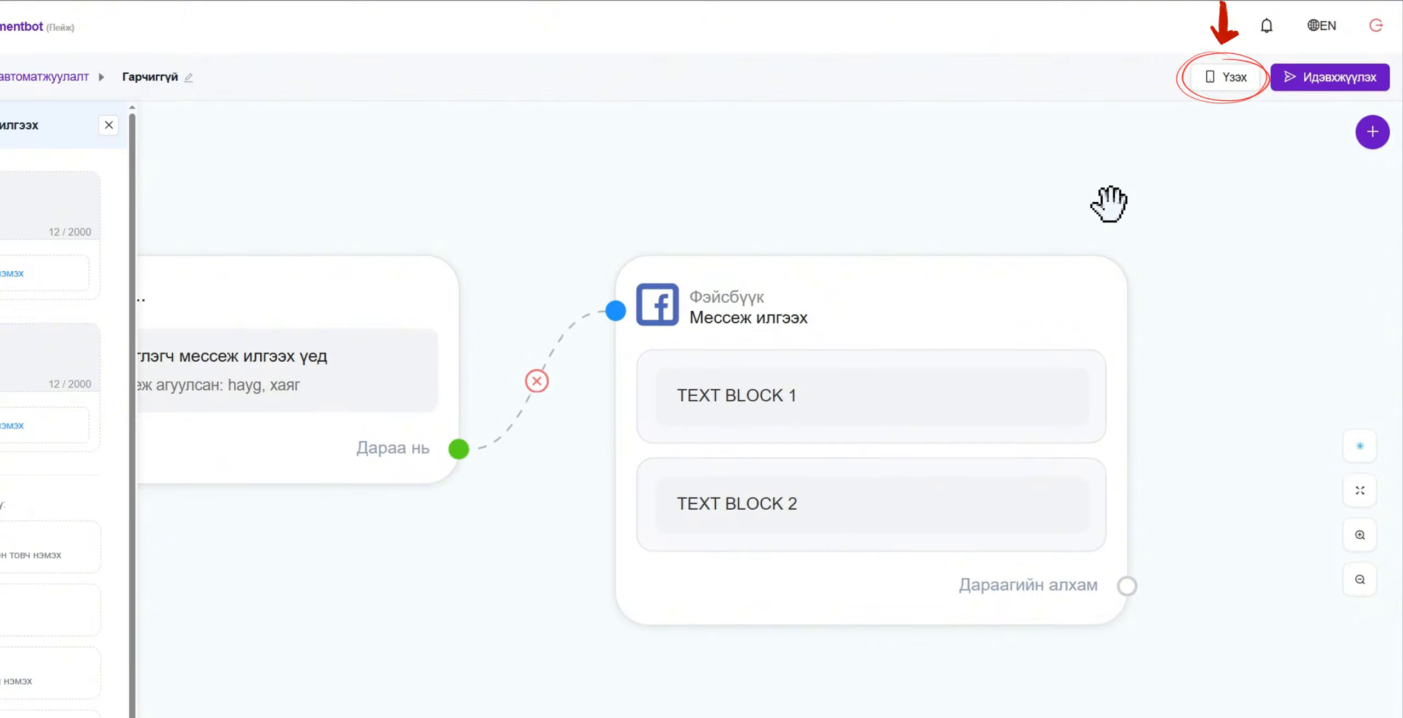
Step: Preview the message, close the preview and delete the block containing "TEXT BLOCK 2"
click(1230, 79)
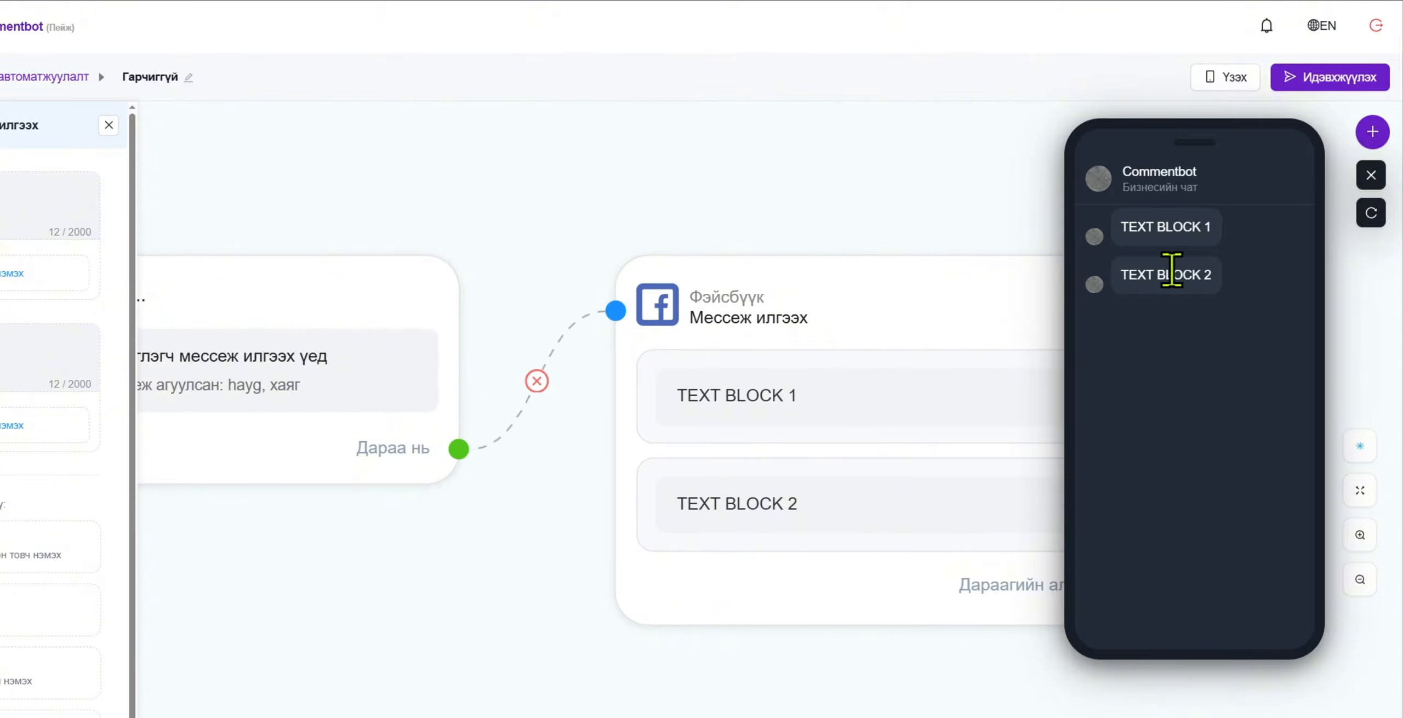
click(1368, 178)
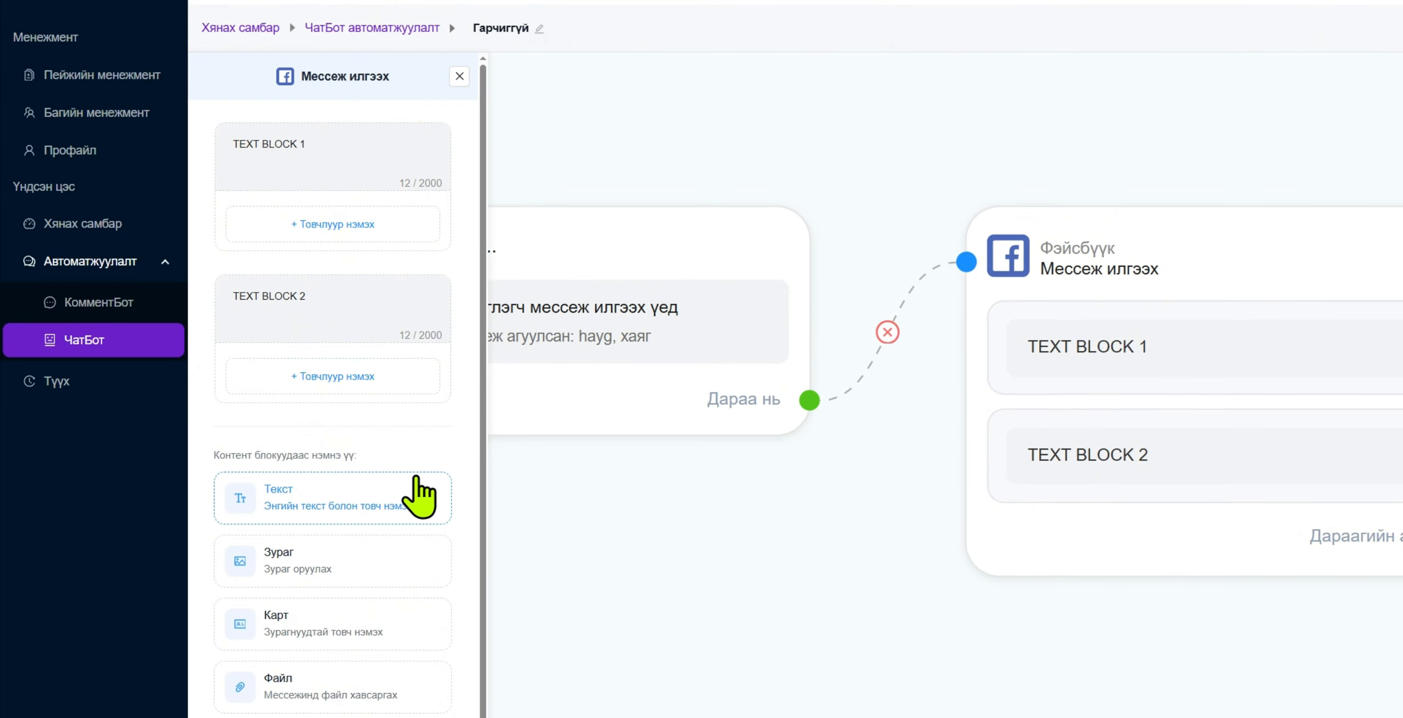
mouse_move(398, 378)
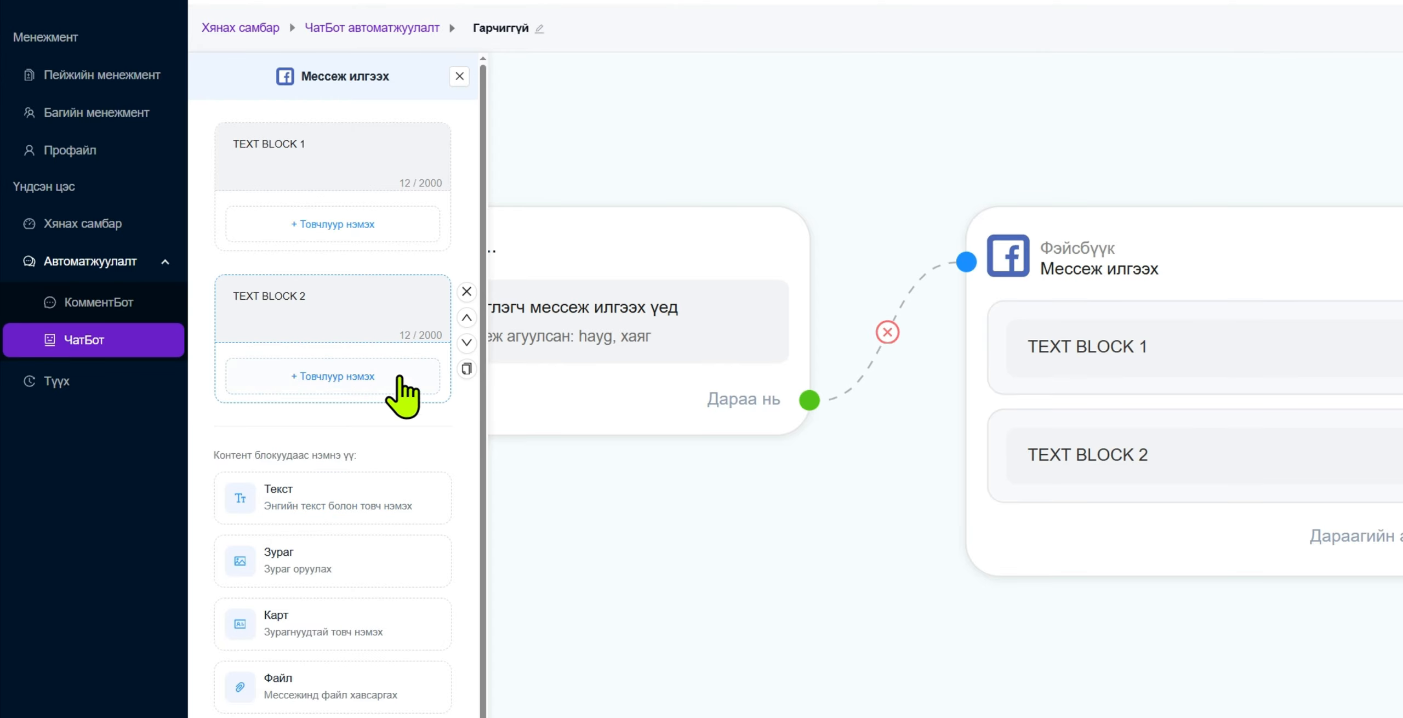
click(466, 292)
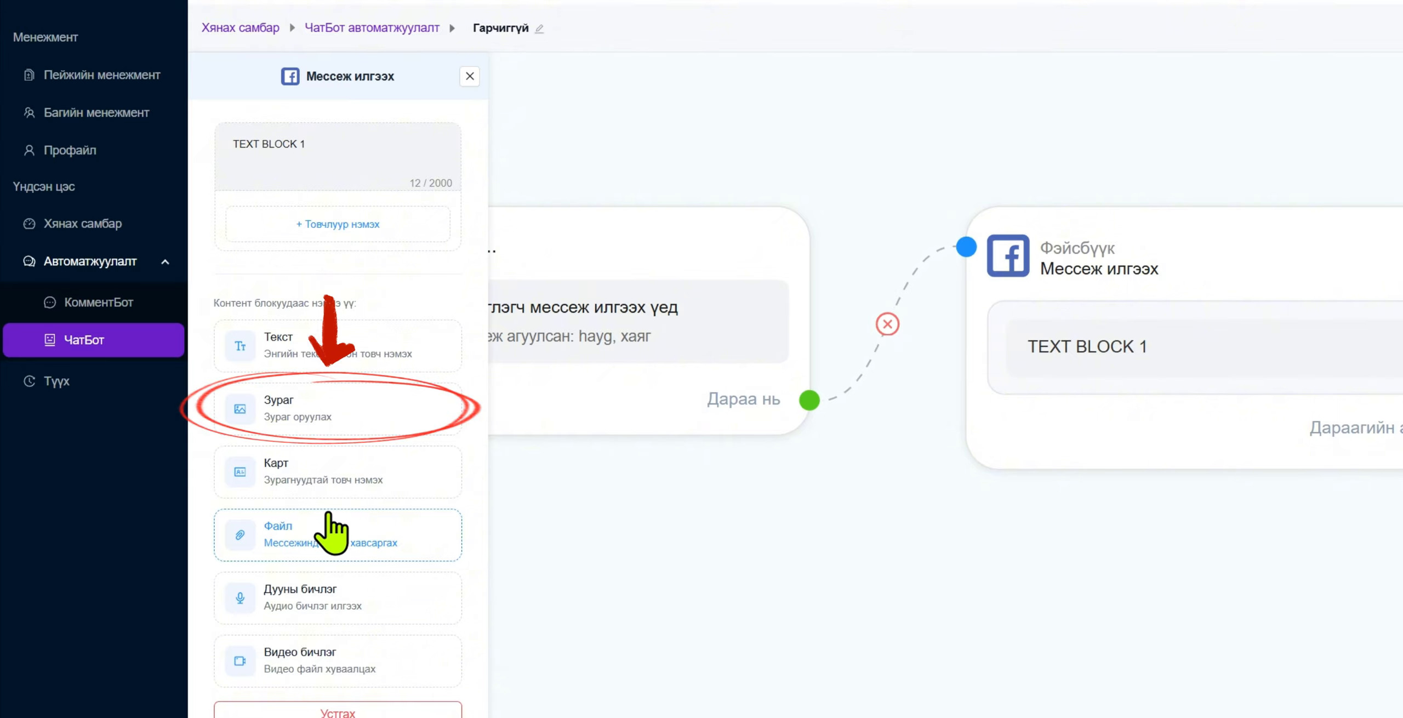
Step: Add an image block (Зураг) below the text block and upload 1.jpg into it
click(341, 412)
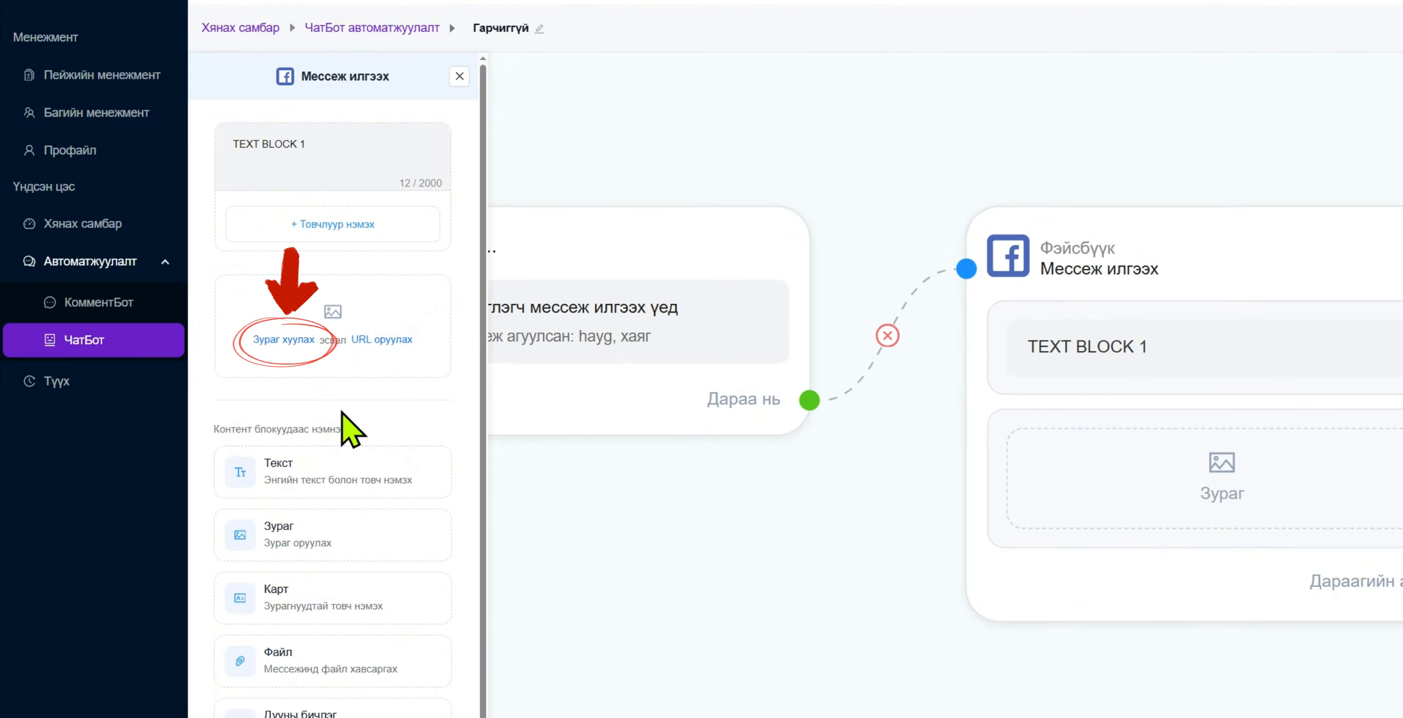
click(285, 339)
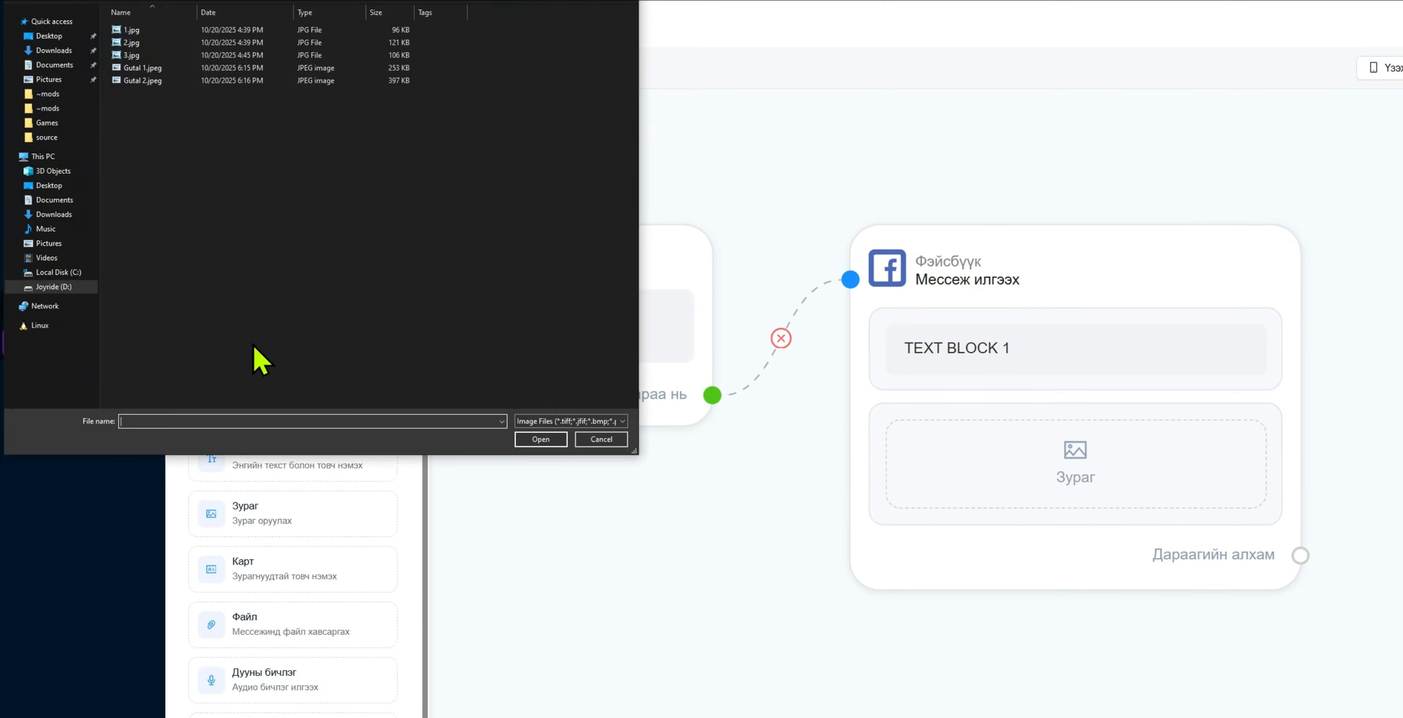
click(184, 33)
click(538, 439)
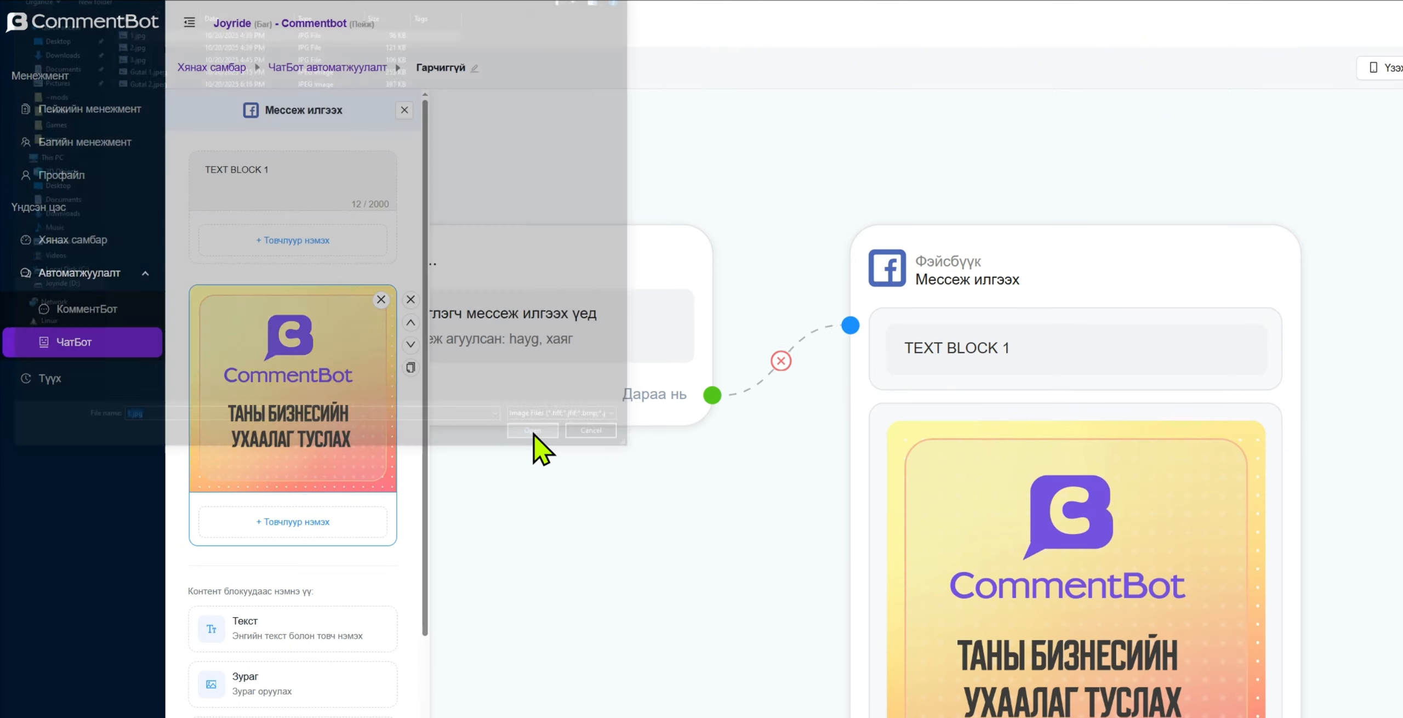
Step: Add a card block (Карт) below the image block in the message
drag(741, 581, 711, 475)
scroll(719, 493, down, 2)
scroll(707, 482, down, 3)
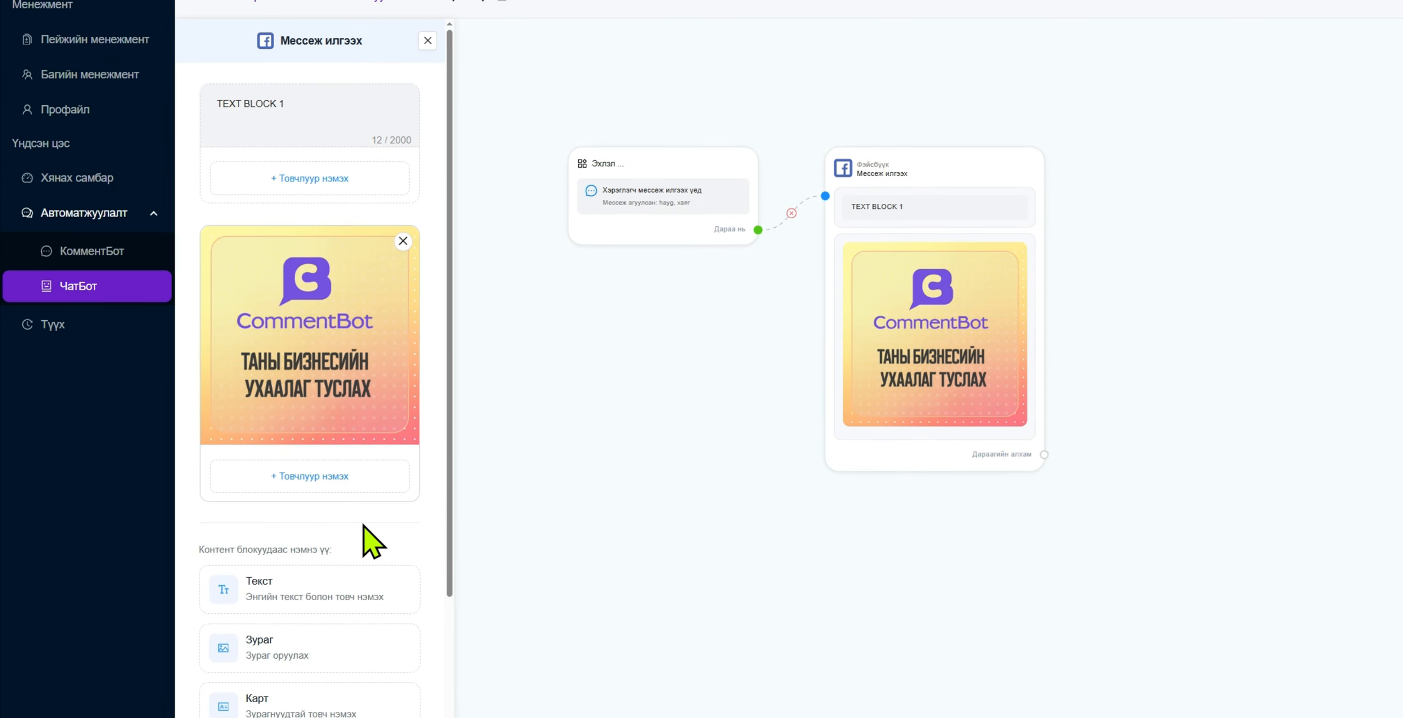
scroll(356, 576, down, 4)
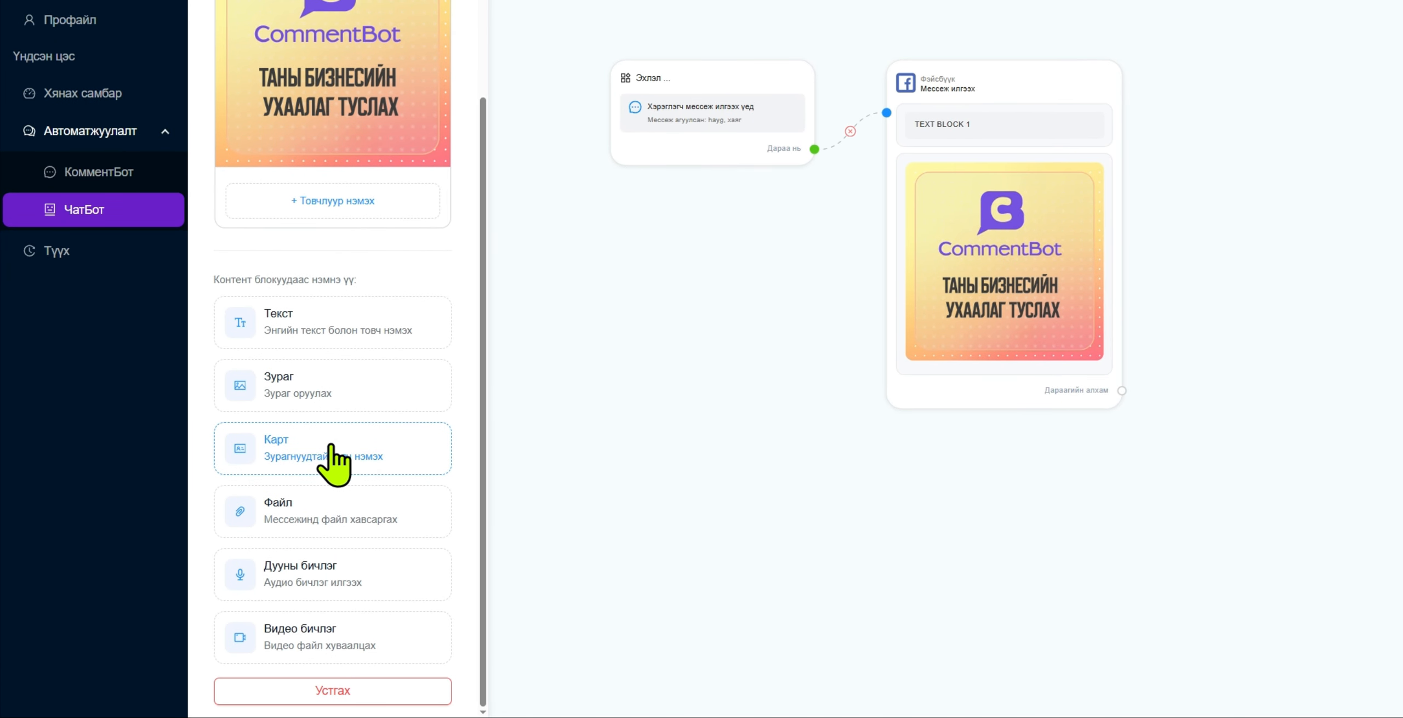
click(337, 455)
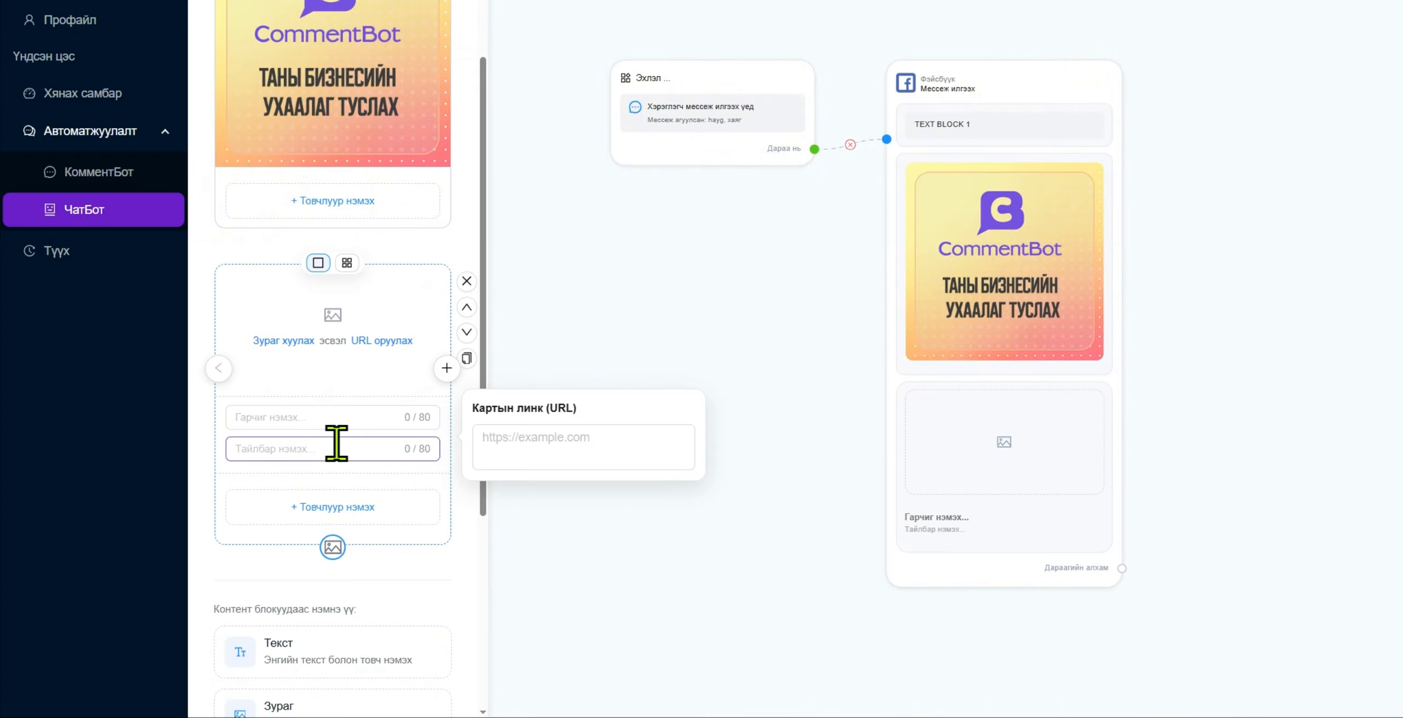
scroll(289, 534, down, 1)
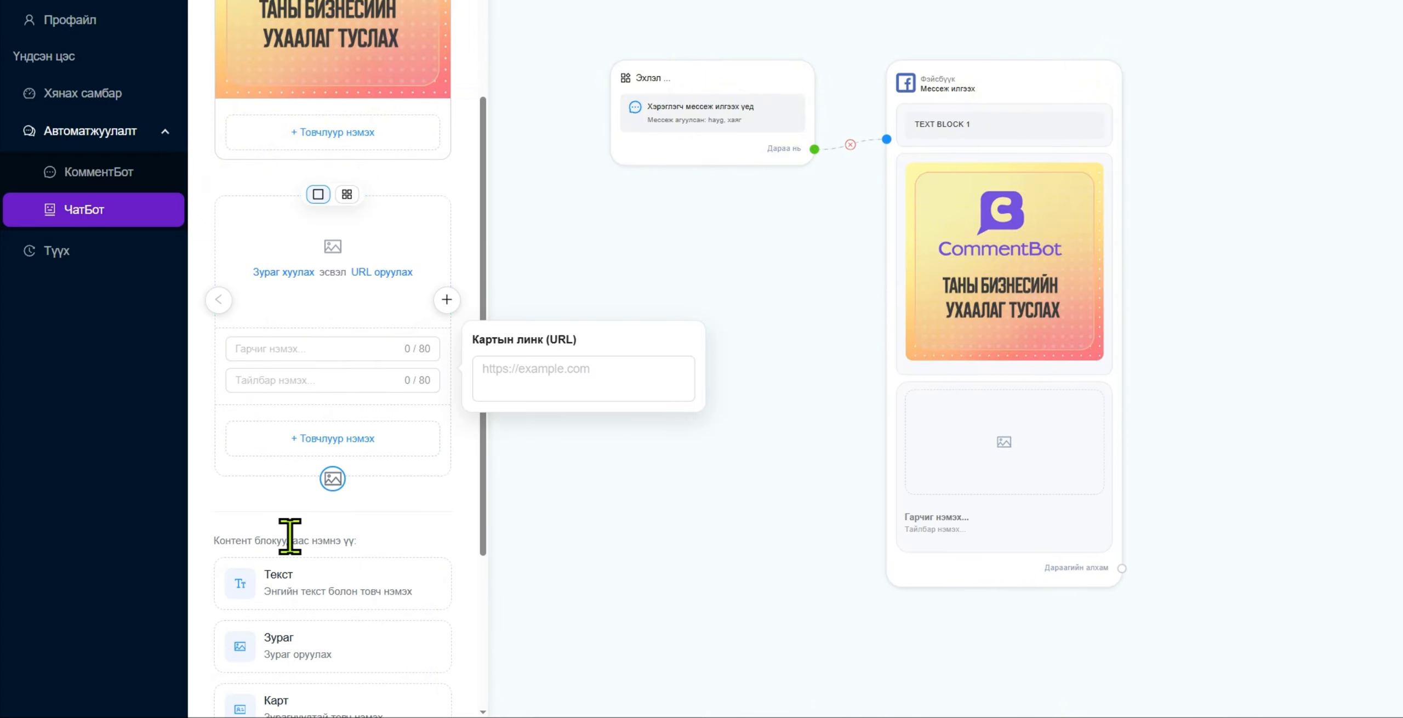
drag(727, 527, 615, 412)
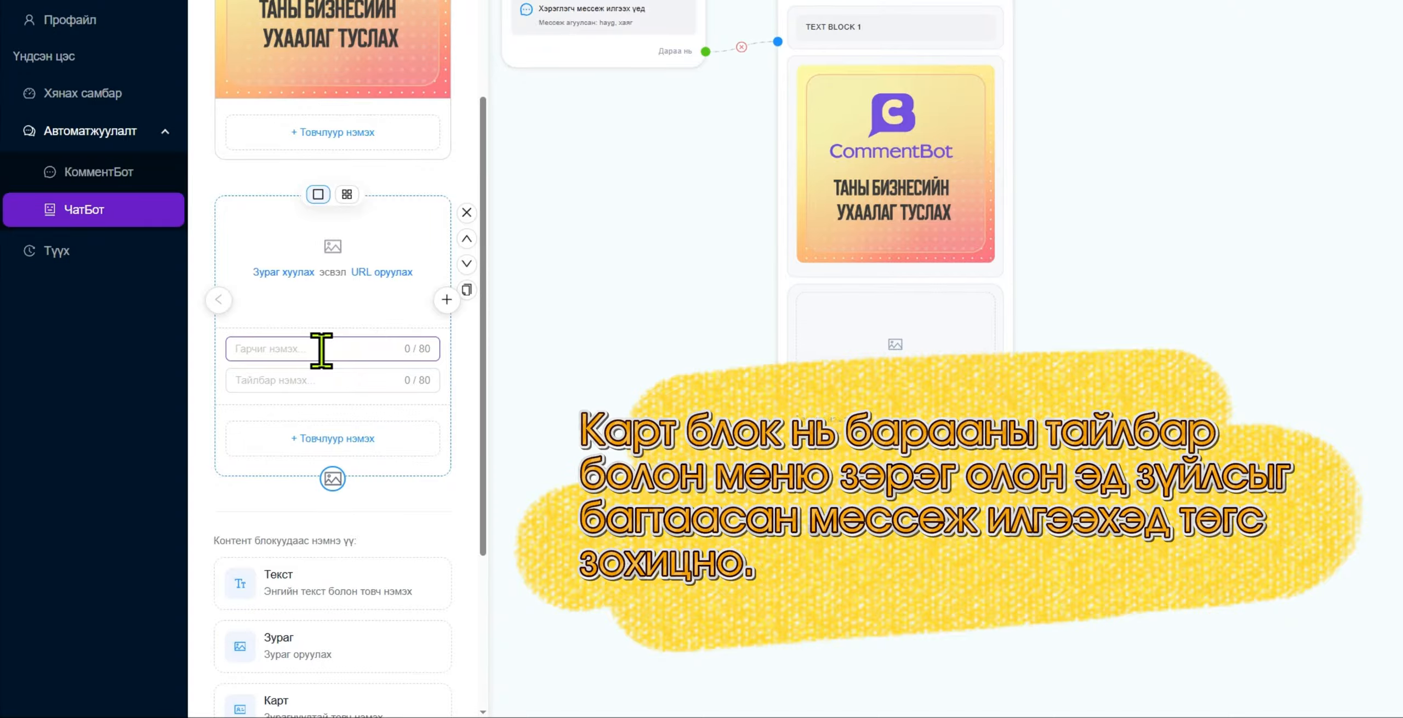
Step: Upload 2.jpg as the card's image and set its title to "1" and its description to "2"
click(291, 274)
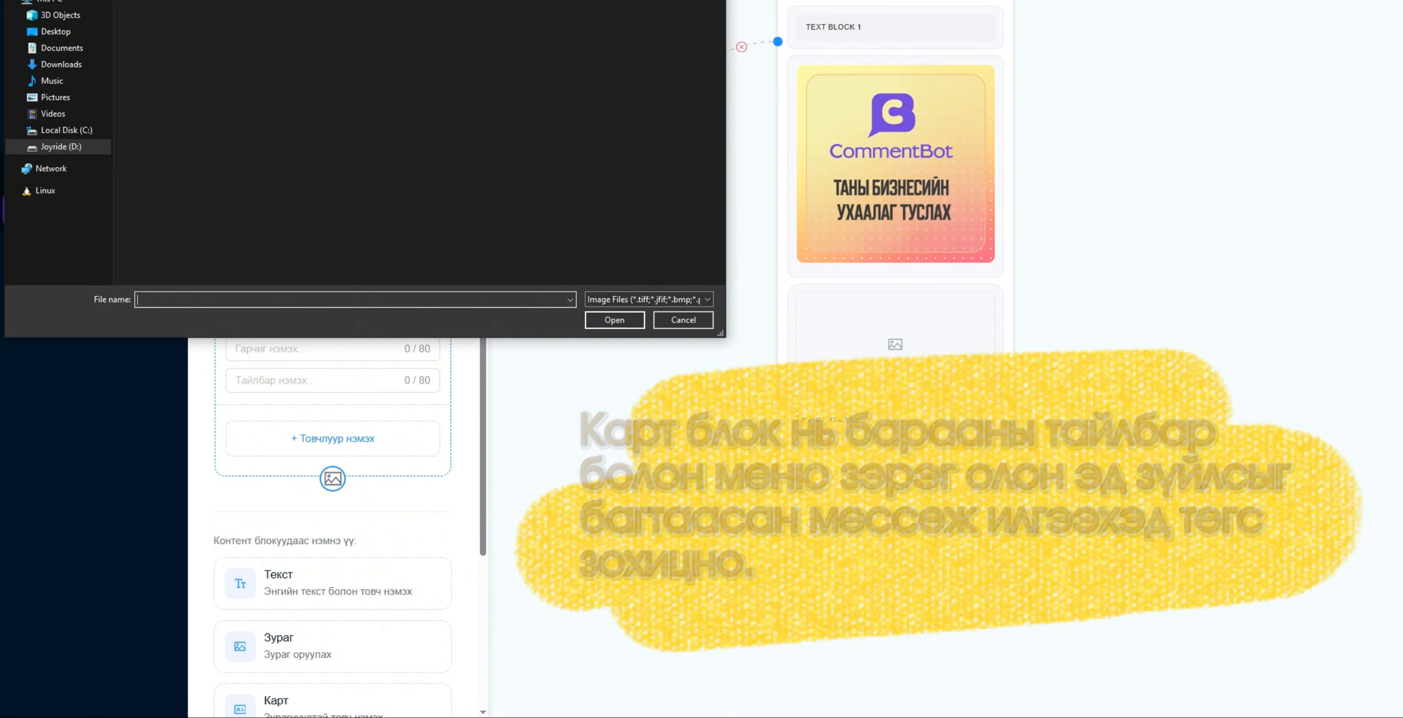
text(2.jpg)
click(614, 320)
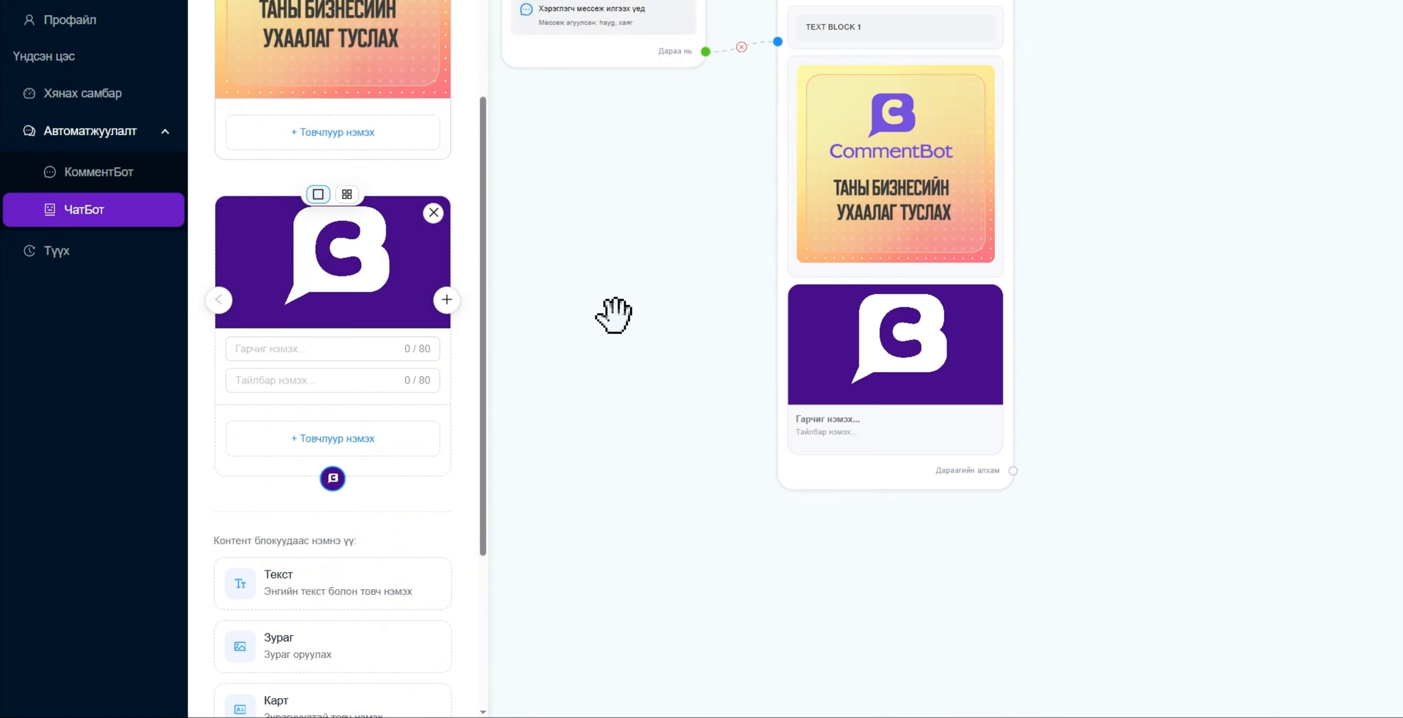
click(313, 351)
text(1)
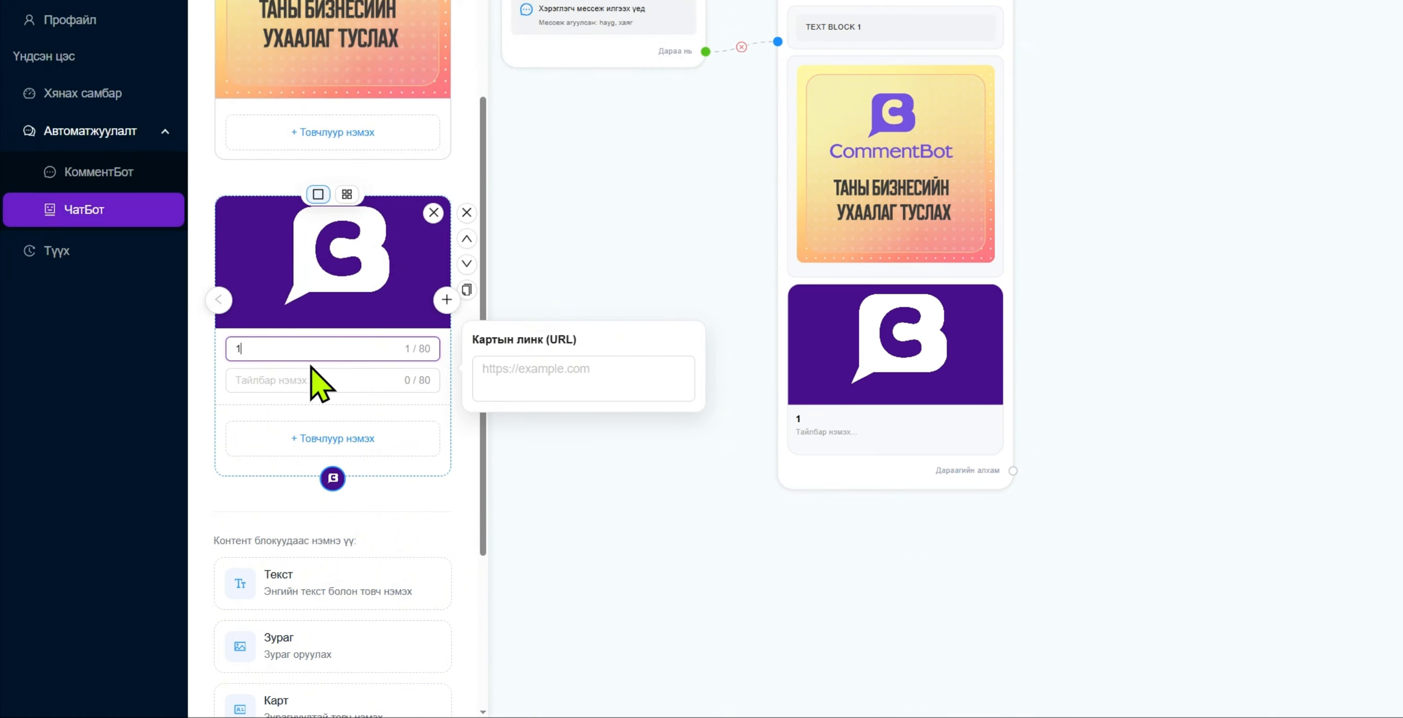
click(303, 378)
text(2)
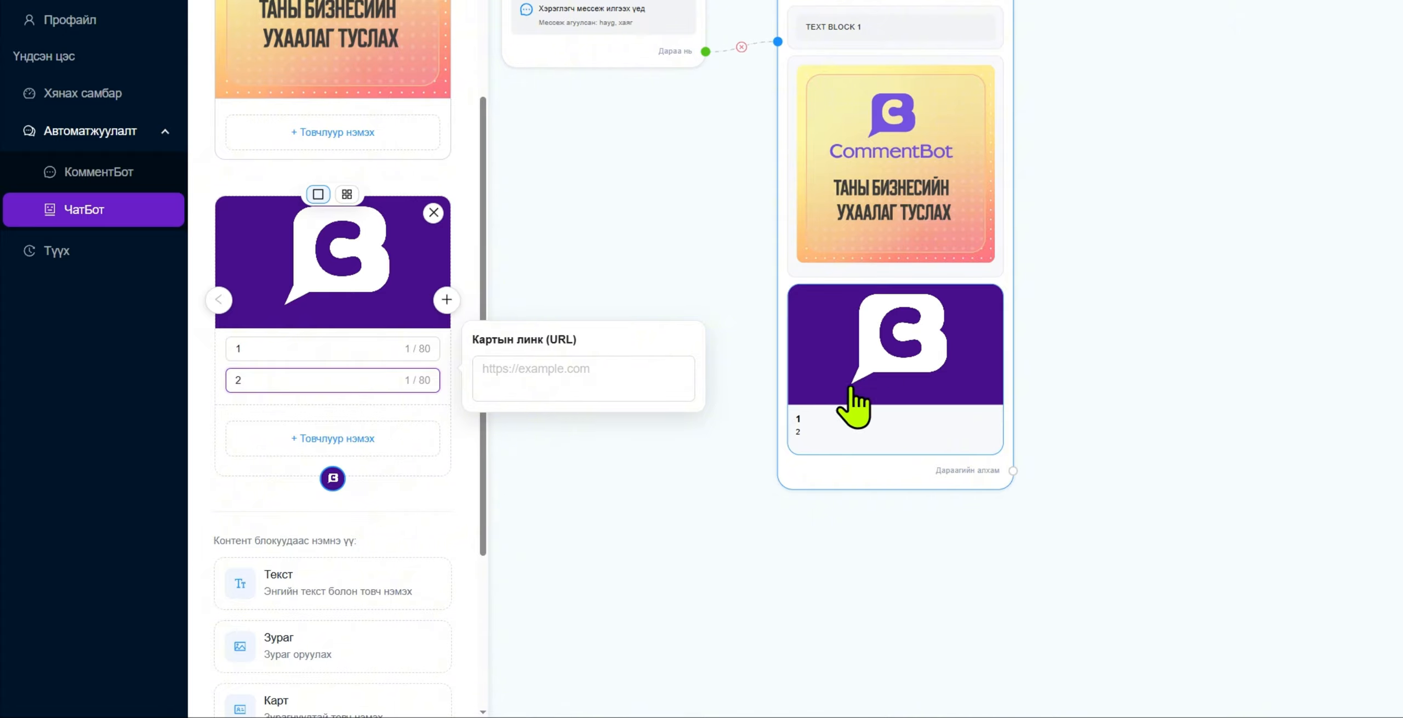
click(1047, 342)
drag(1143, 373, 1069, 408)
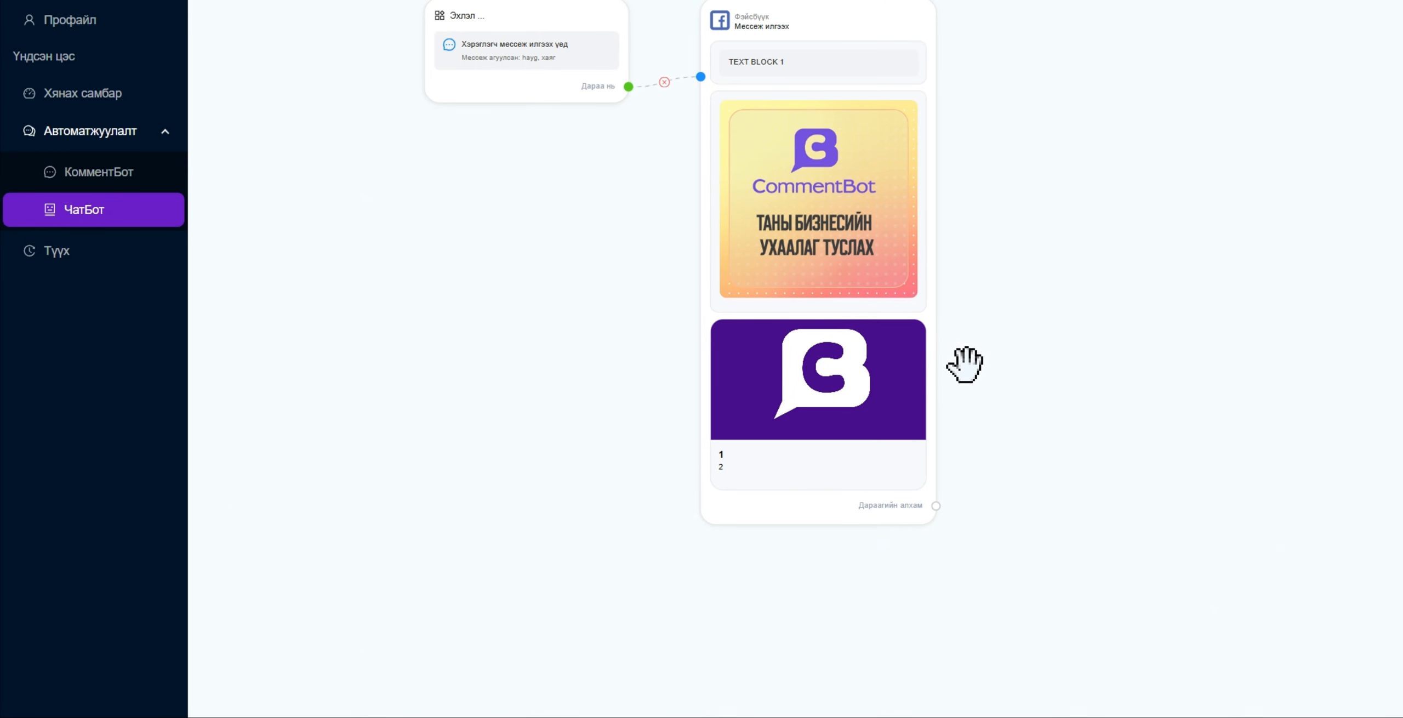
Step: Reopen the card block from the flow and add a second, empty card to it
click(812, 403)
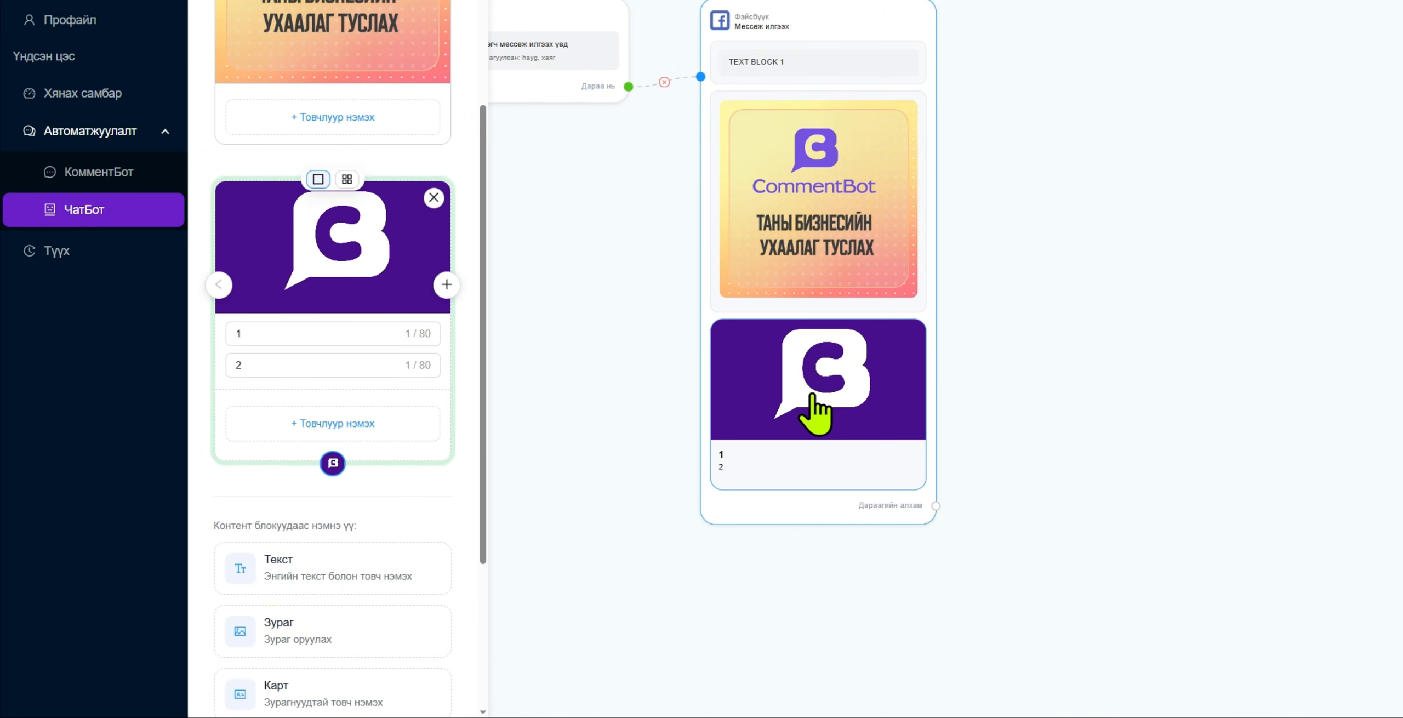
mouse_move(454, 329)
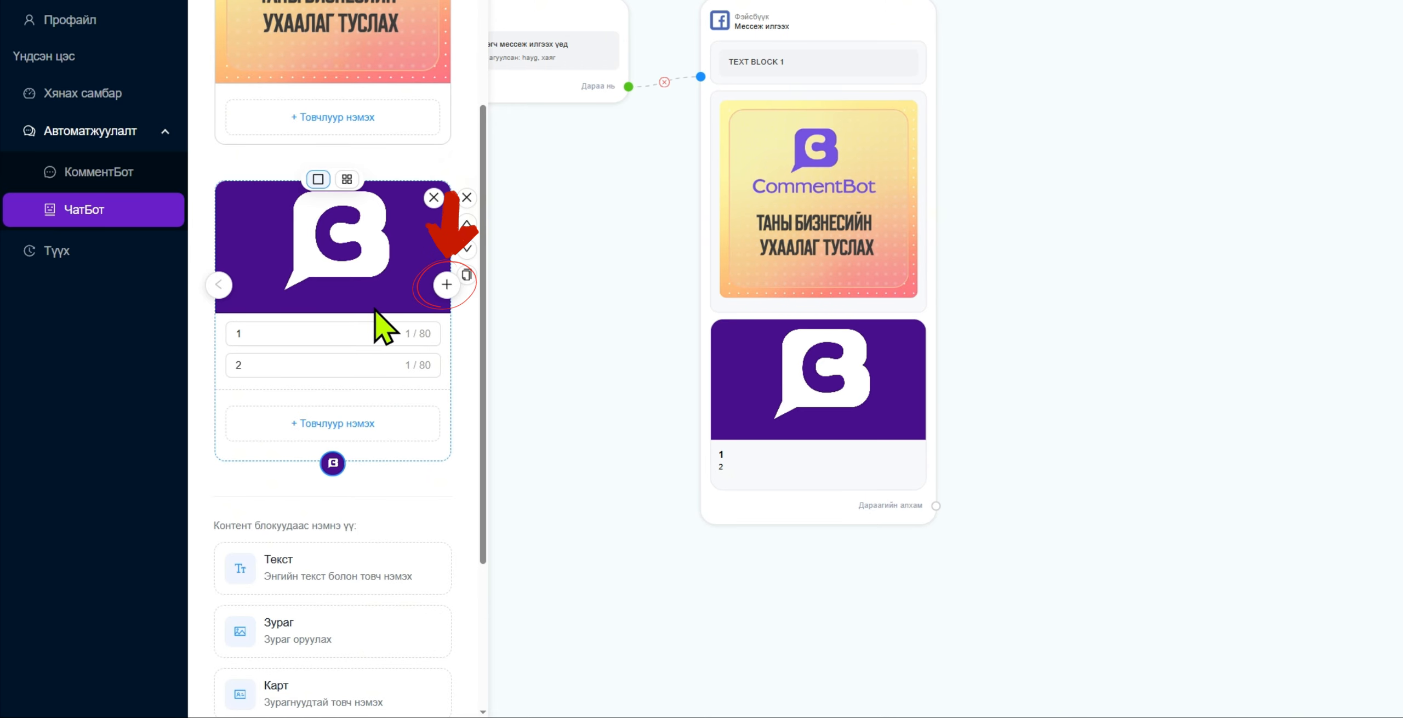
click(446, 285)
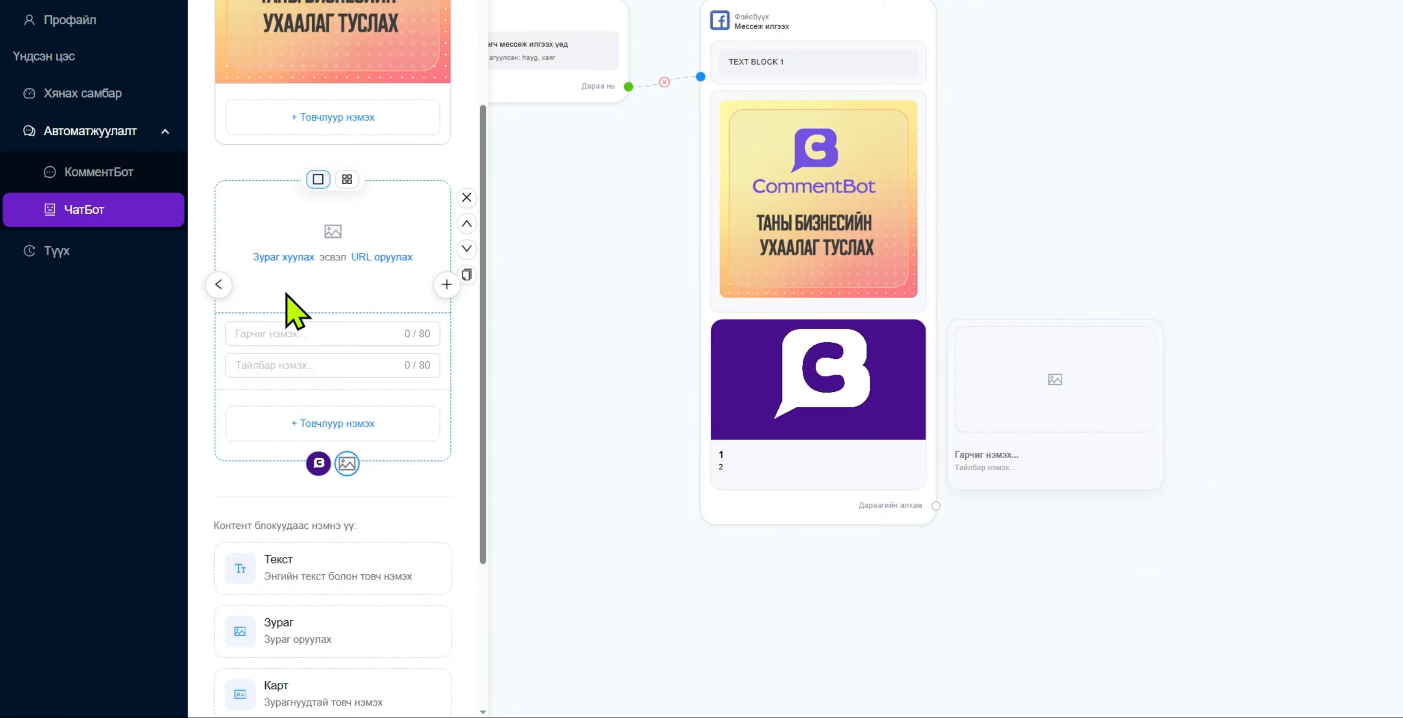
Step: Upload 3.jpg as the image of the second card in the card block
click(219, 284)
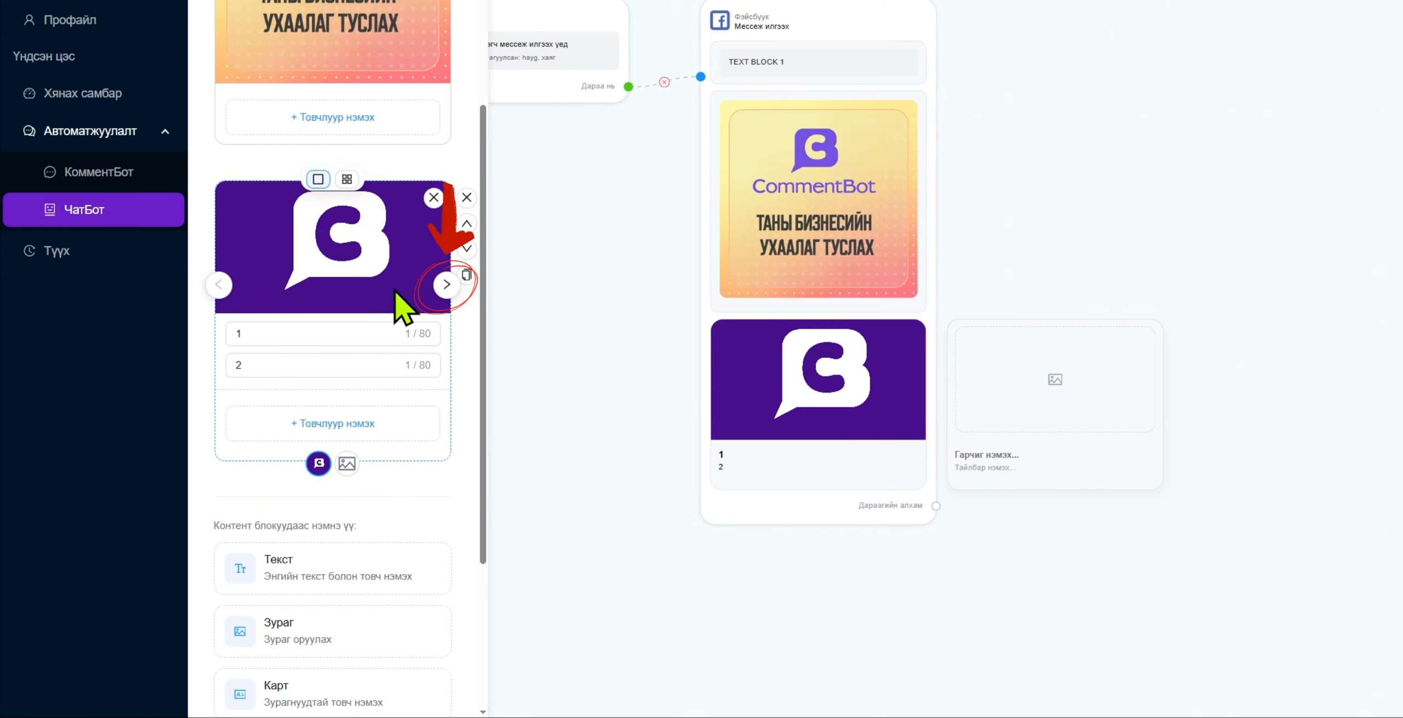
click(446, 284)
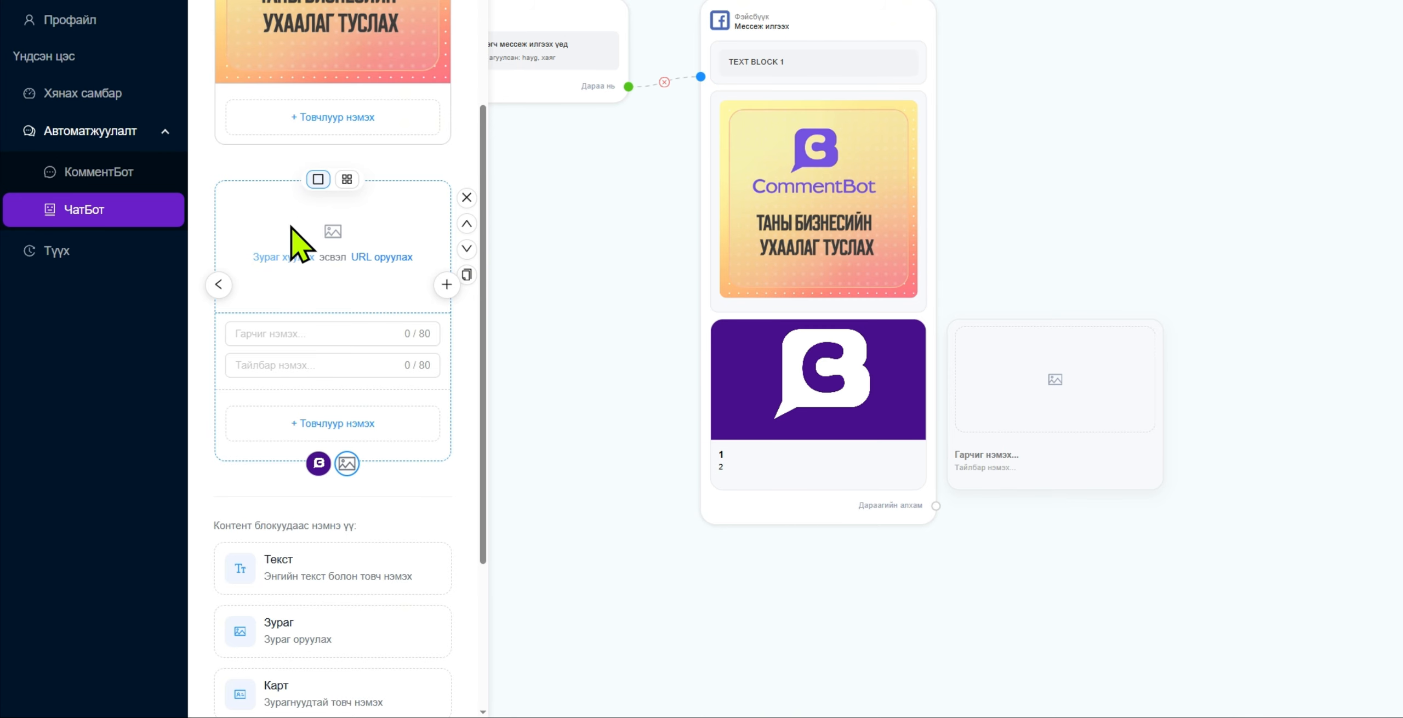
click(284, 257)
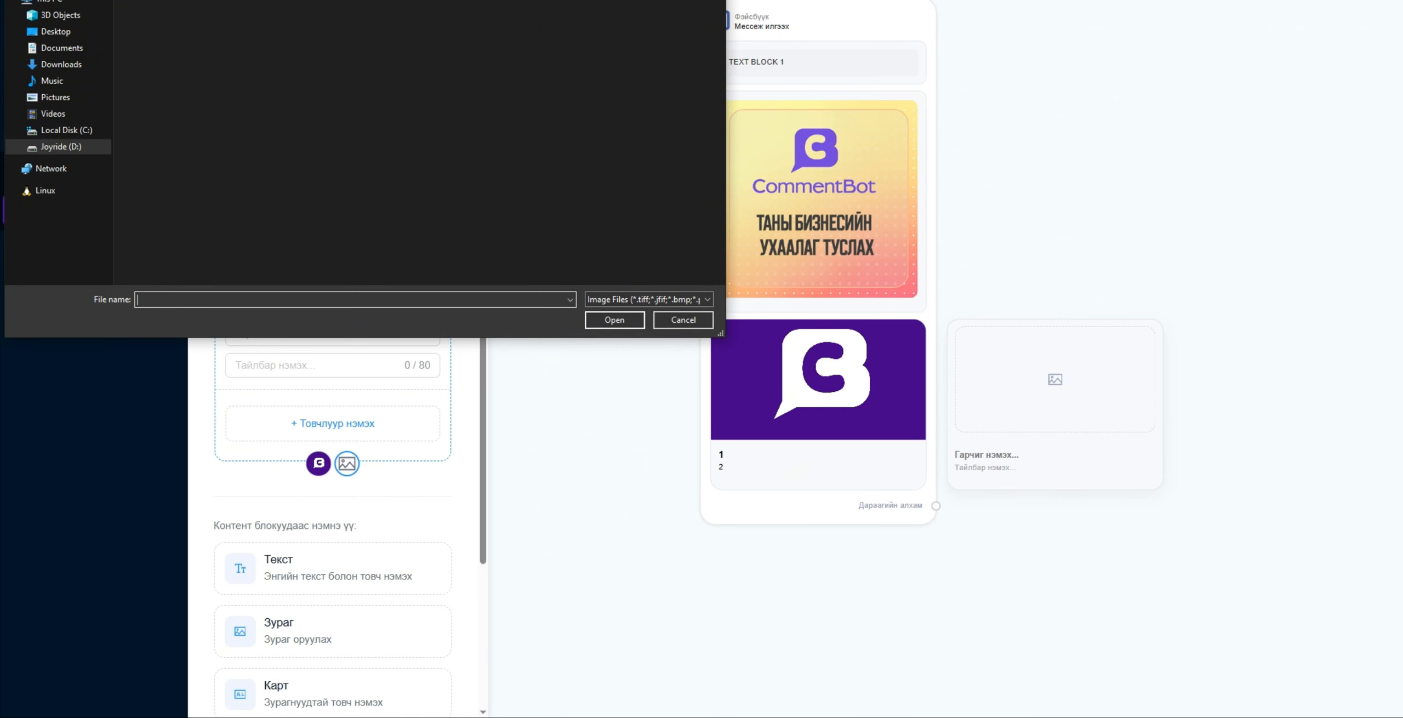
click(592, 303)
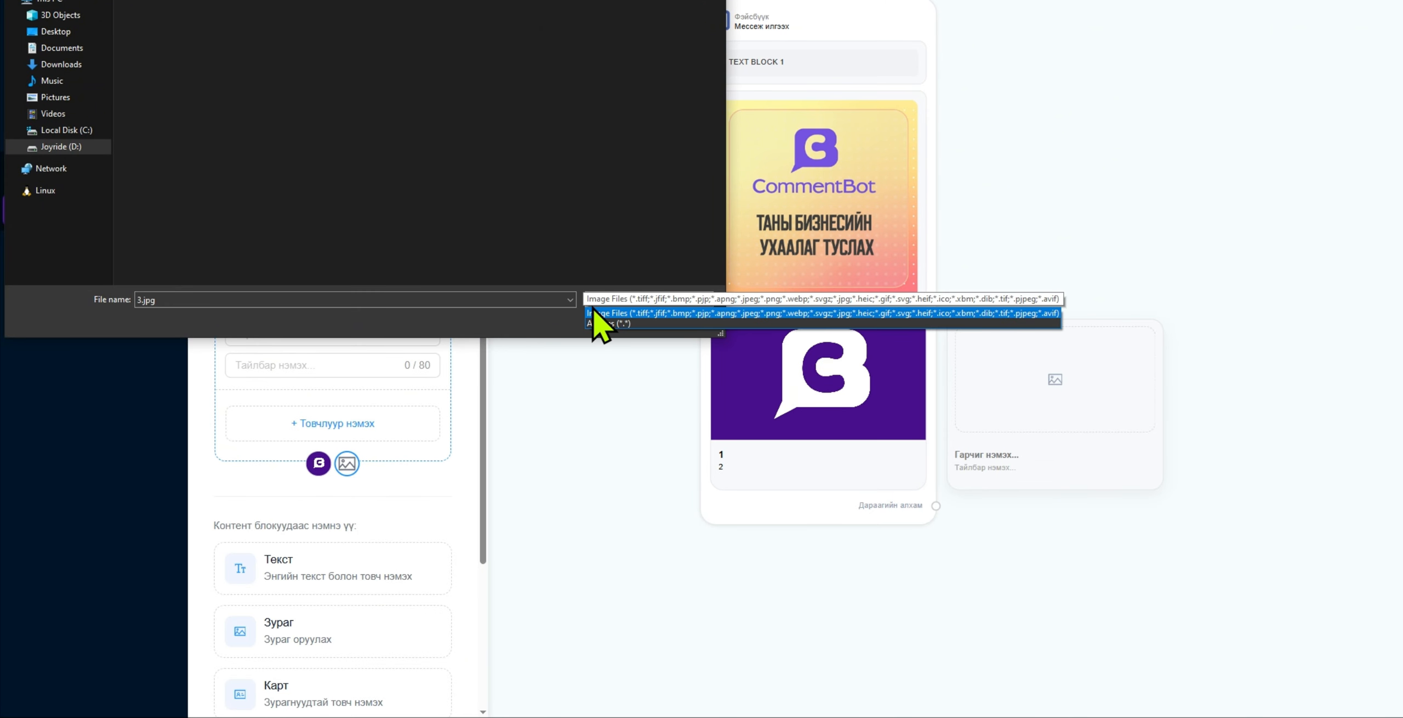
click(583, 318)
click(594, 317)
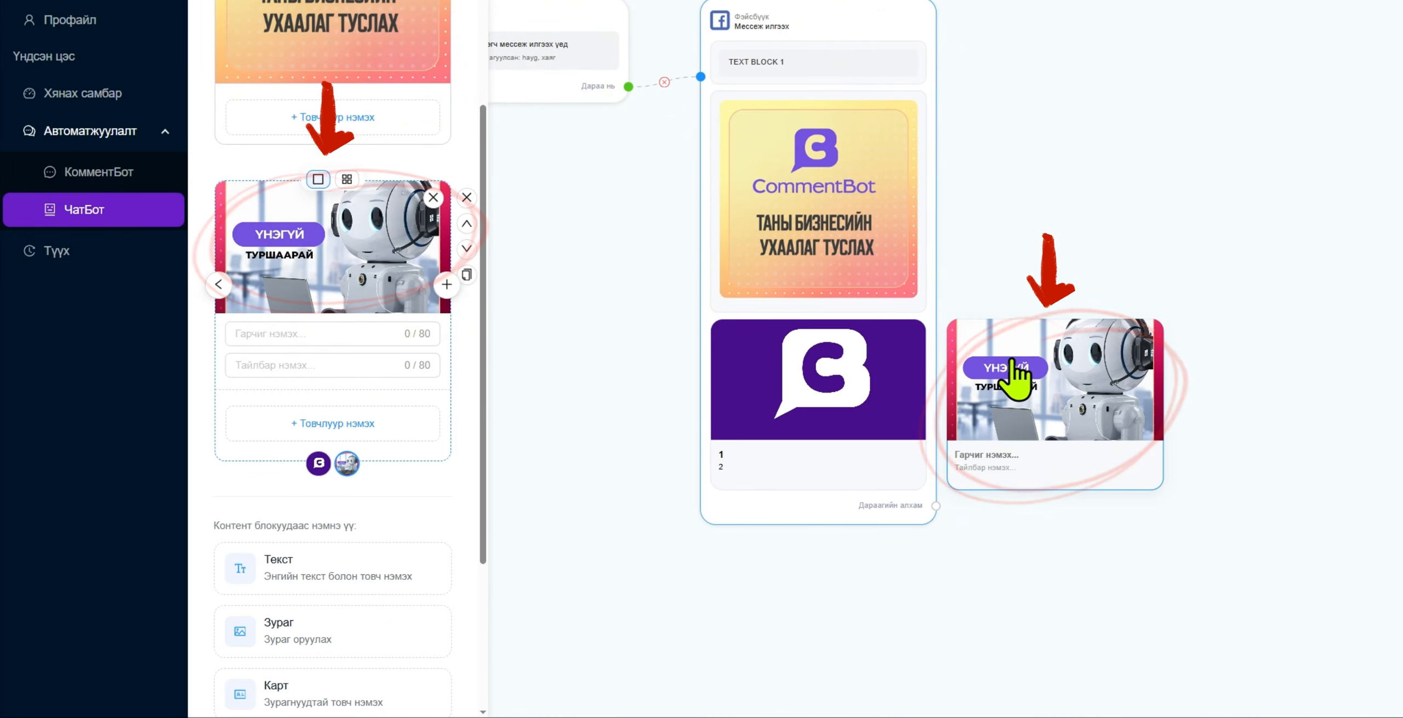
Step: Set the second card's title to "2" and its description to "2"
click(334, 336)
click(319, 337)
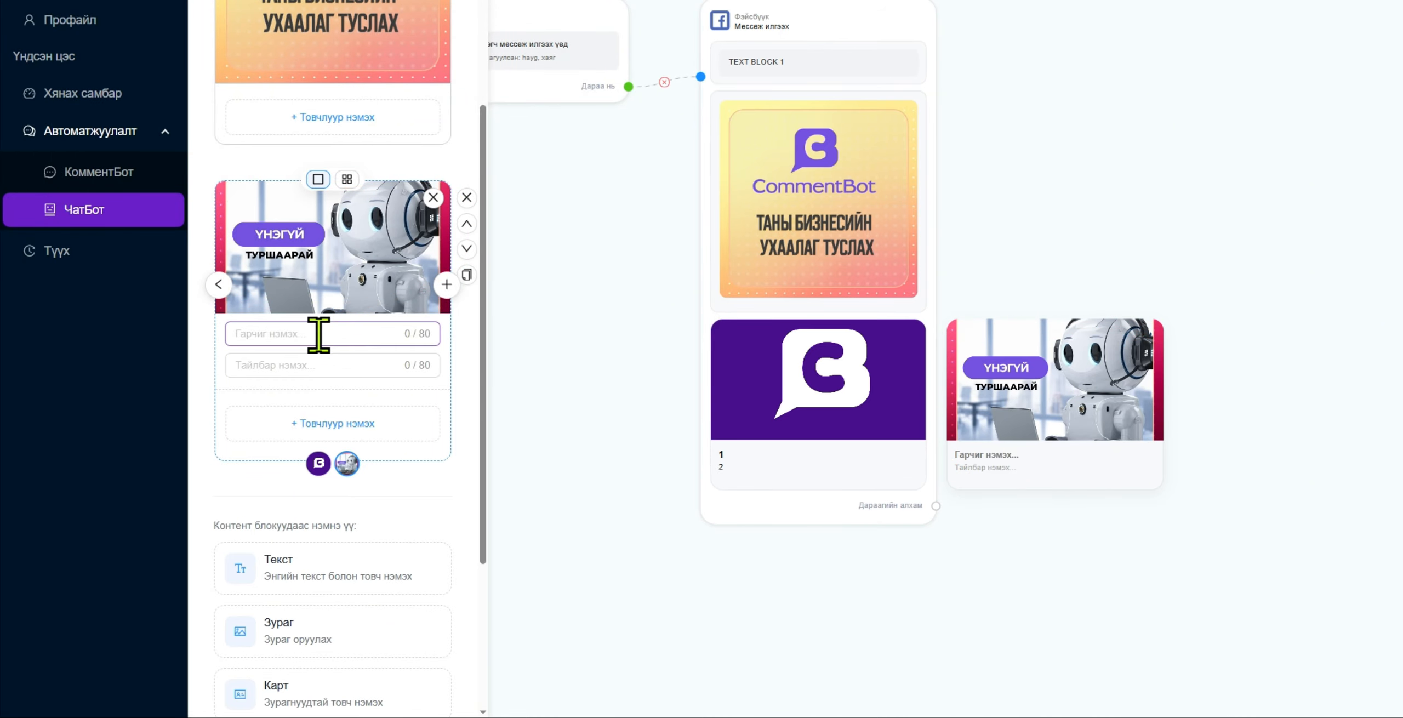
click(312, 365)
text(2)
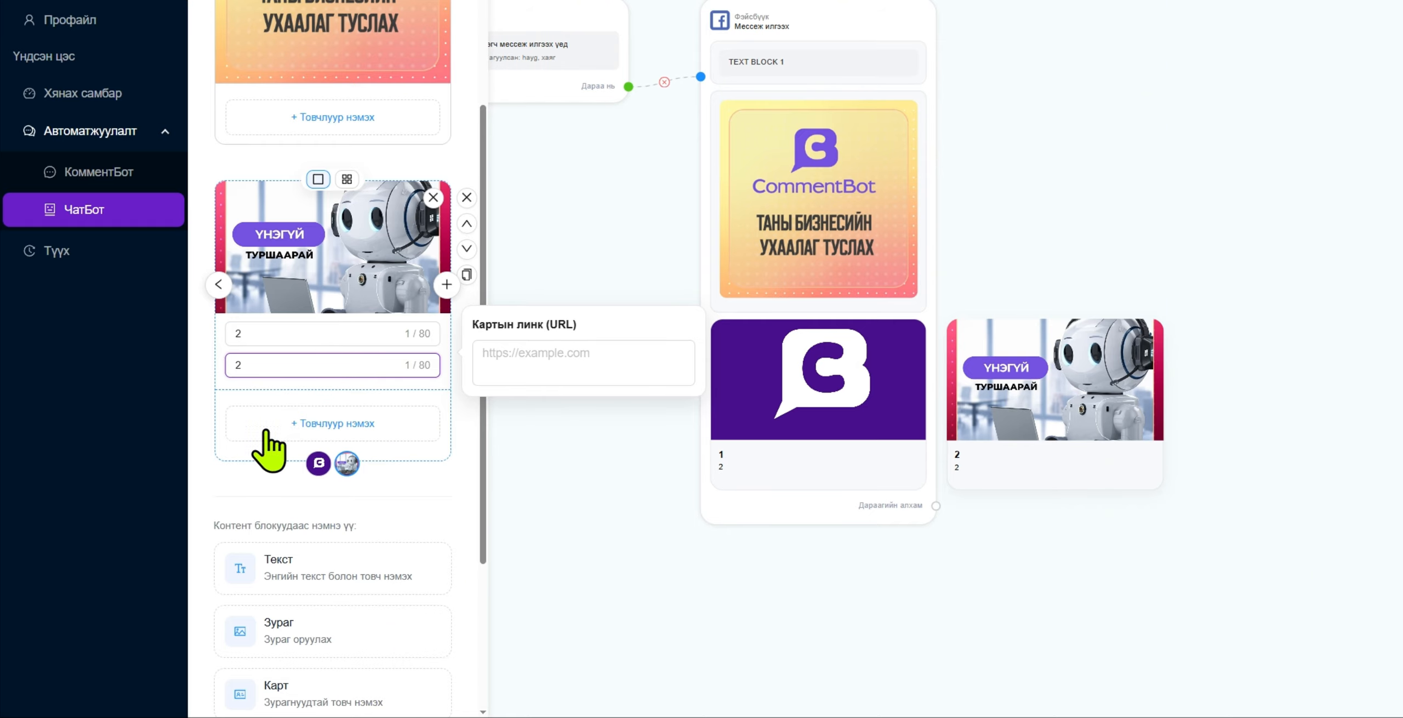
click(265, 474)
Step: Add a file block (Файл) below the card block and upload File.txt into it
scroll(266, 475, down, 5)
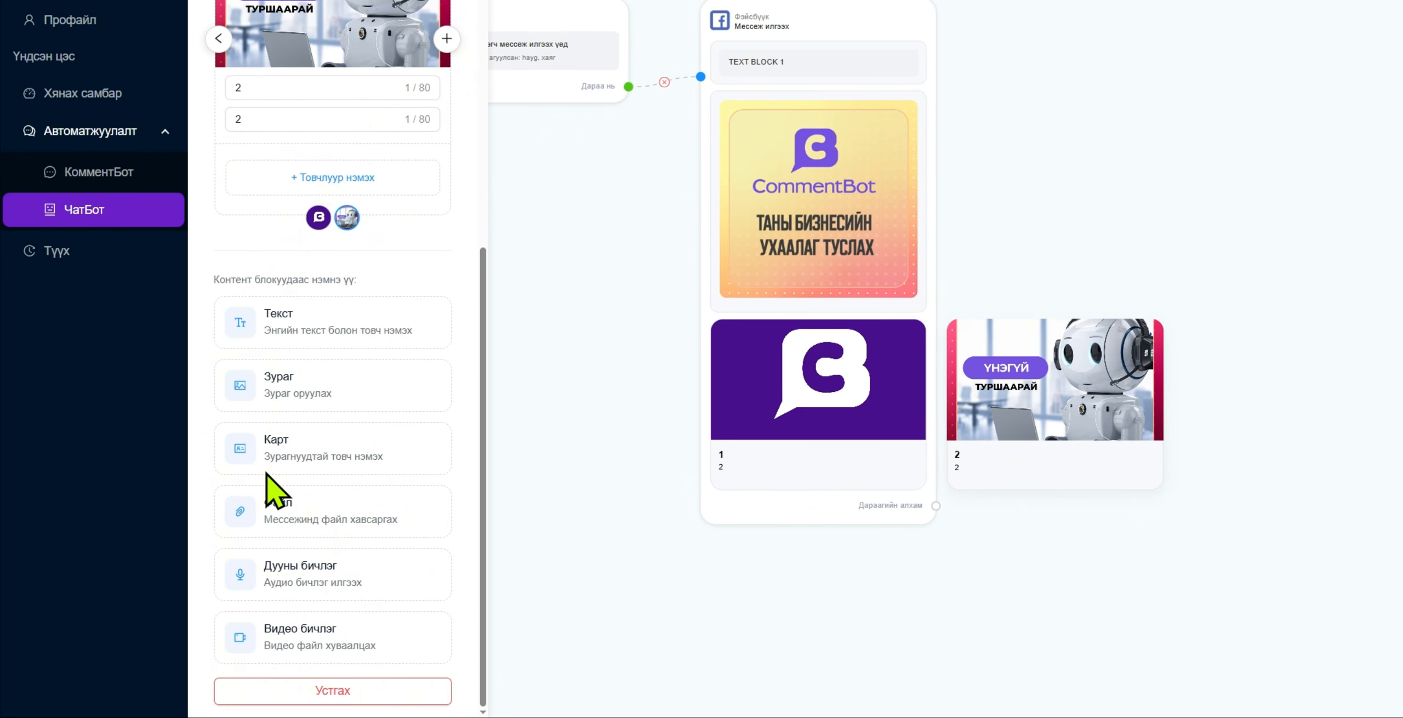
click(331, 512)
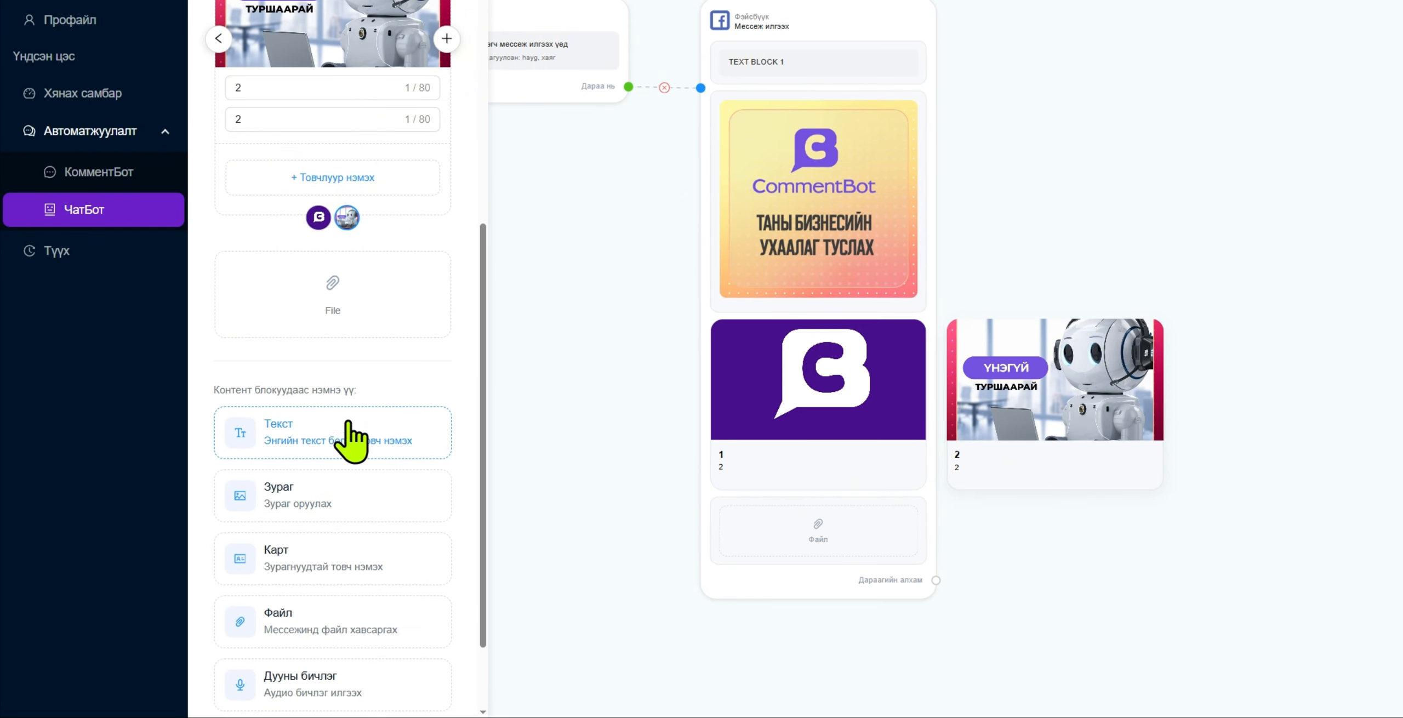
click(336, 315)
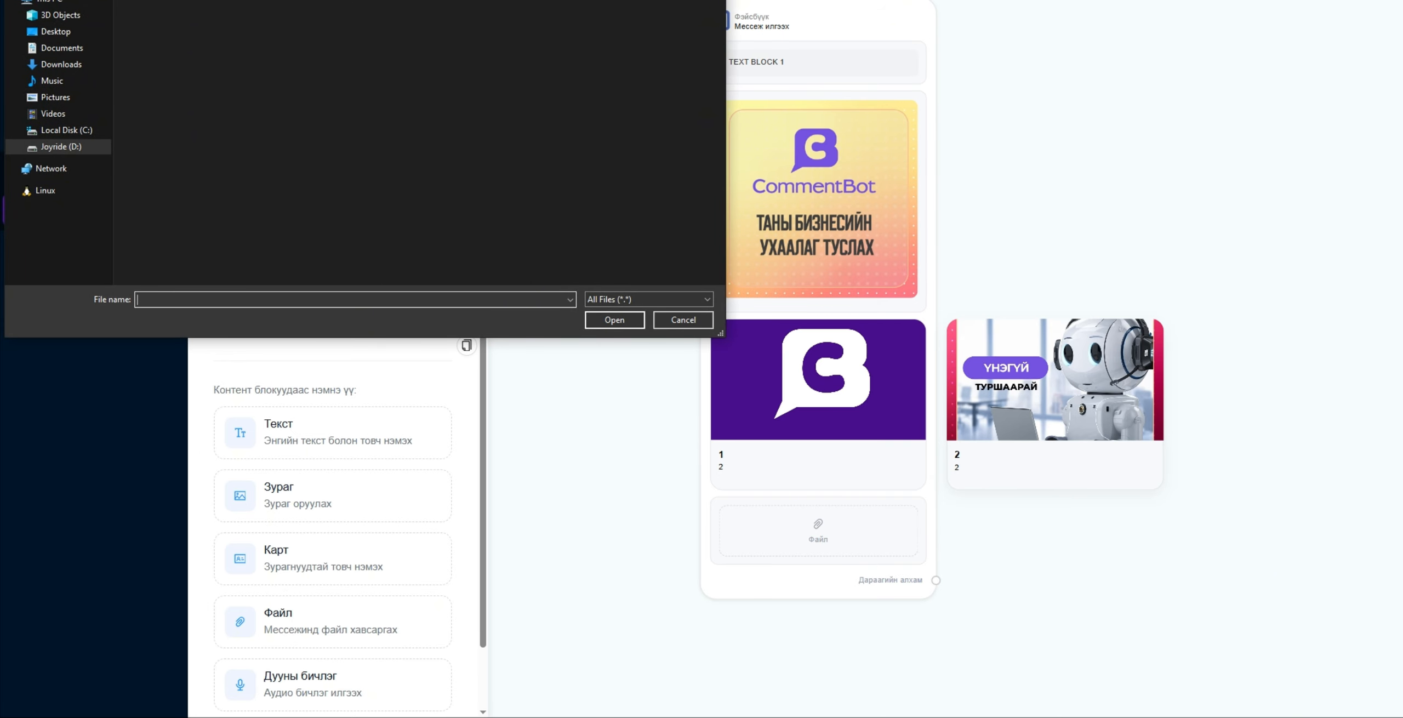
click(614, 320)
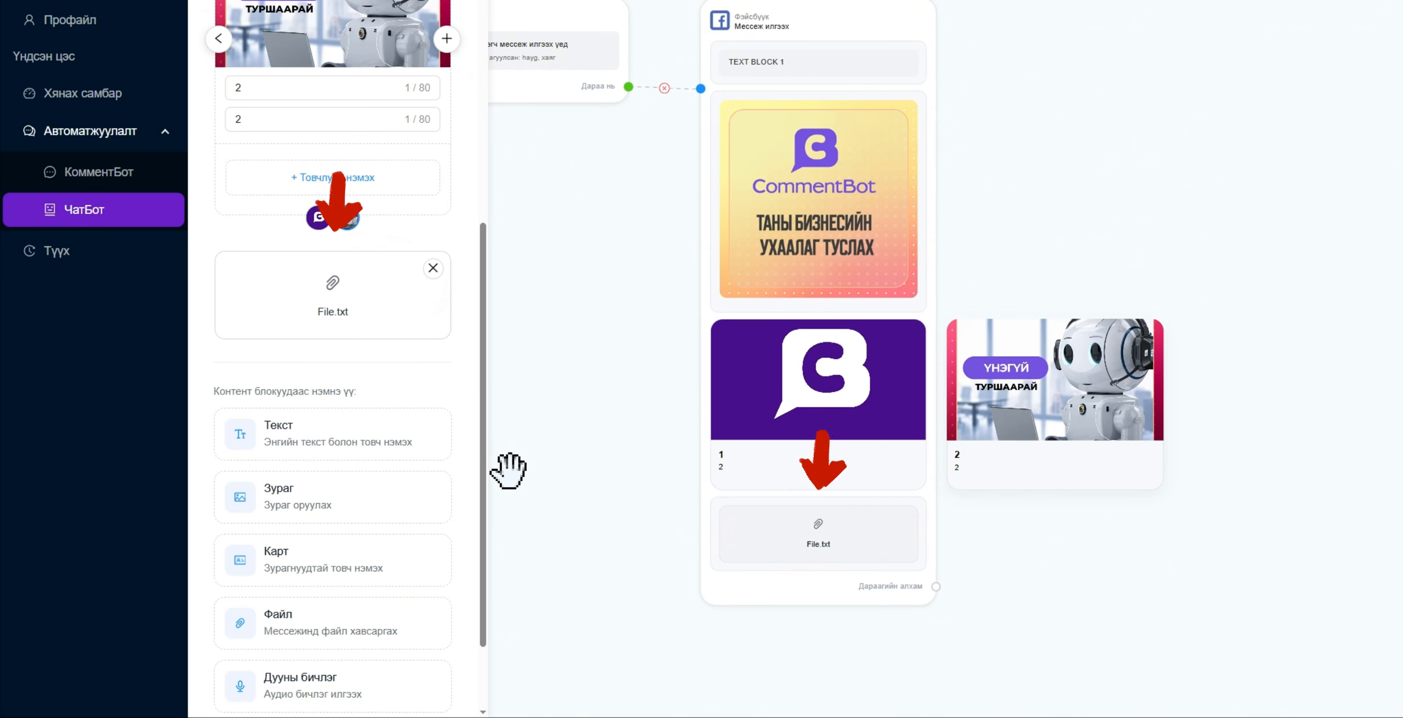
Step: Add an audio block (Дууны бичлэг) below the file block and upload Audio.mp3 into it
scroll(415, 460, down, 2)
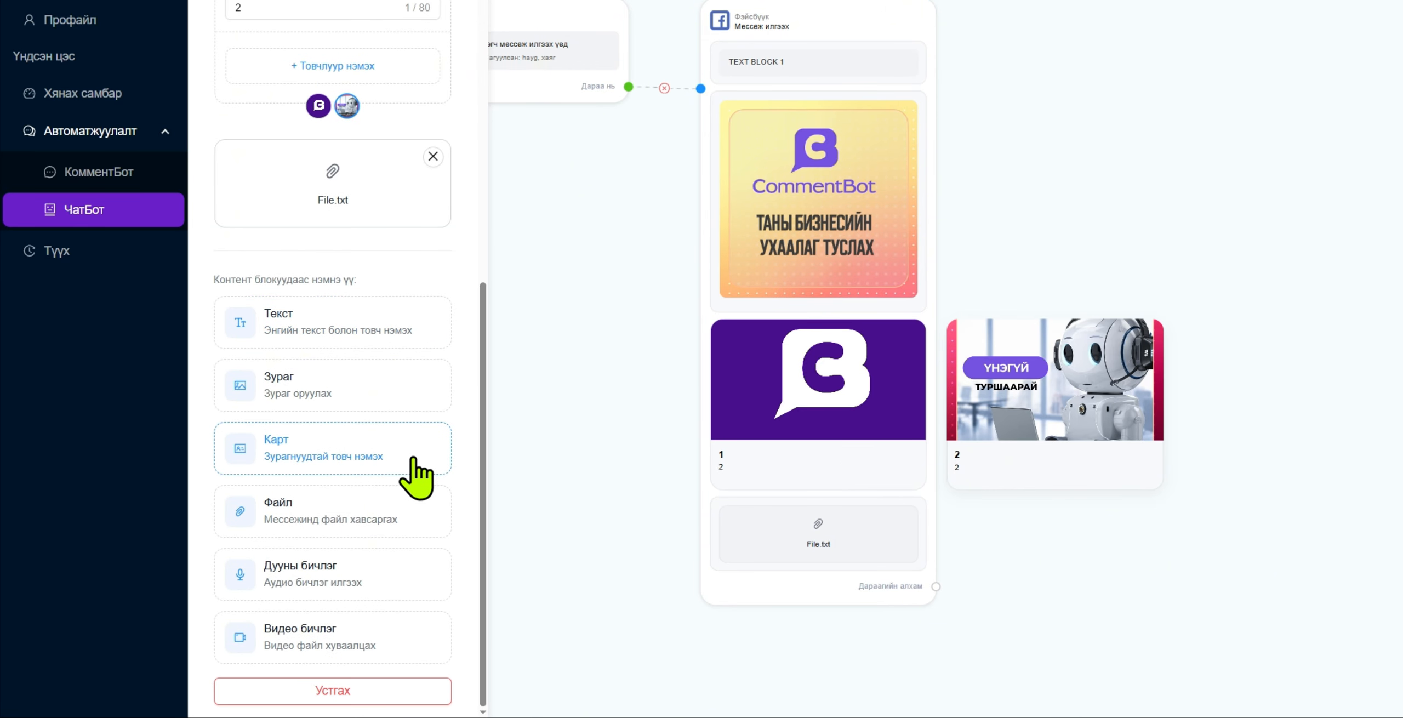
click(340, 573)
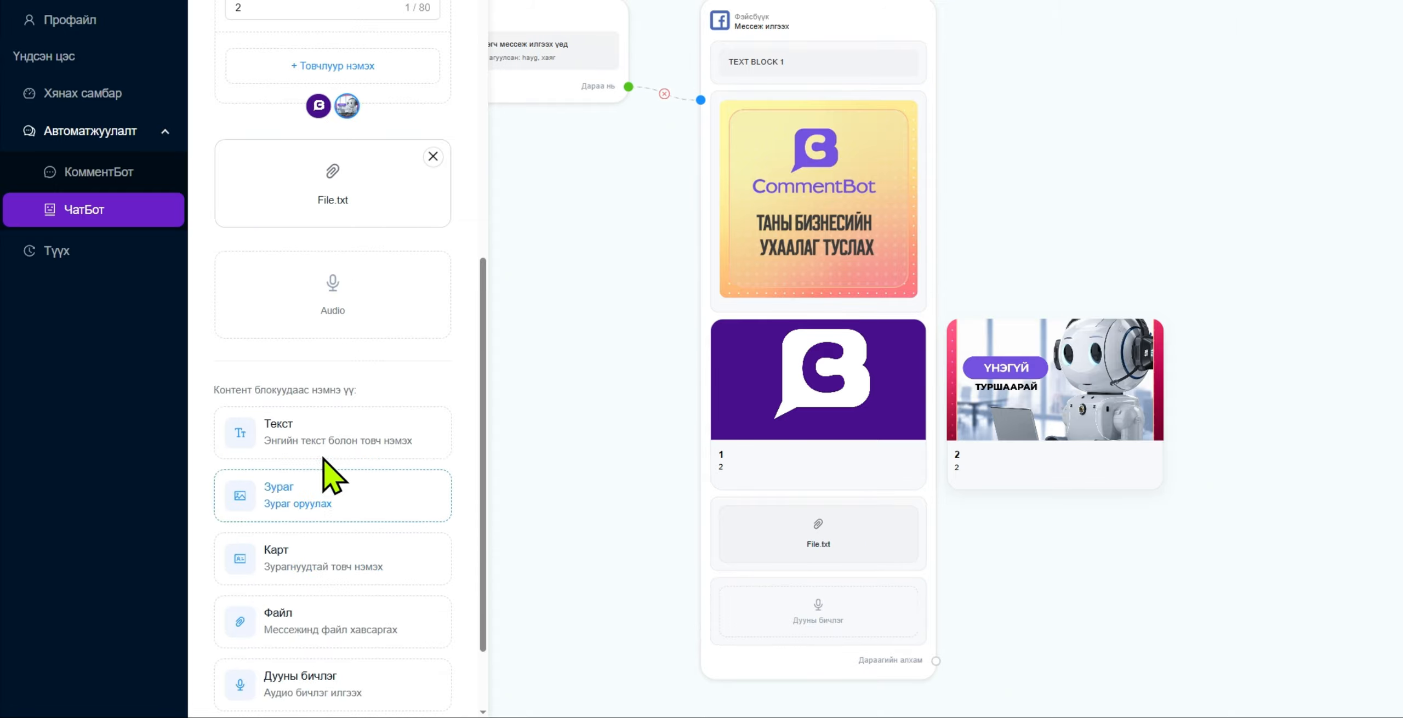
click(335, 319)
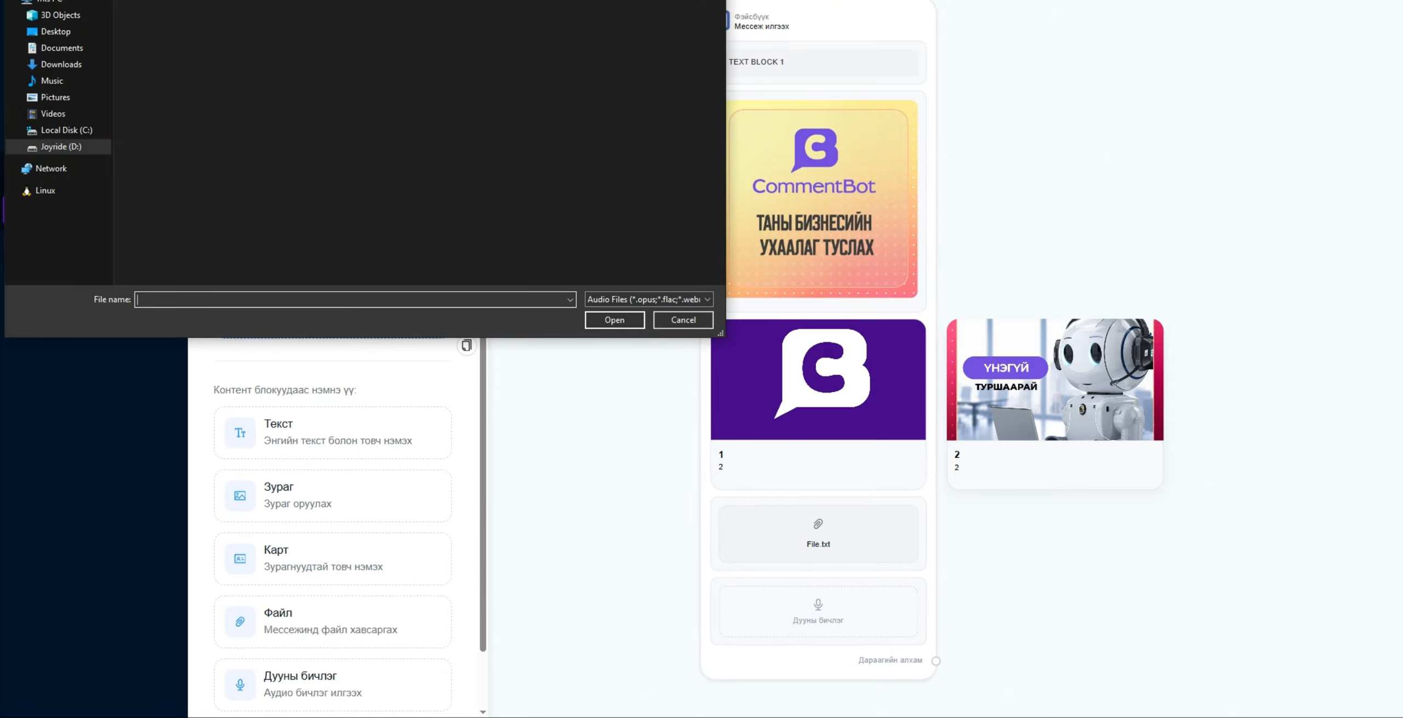
click(383, 1)
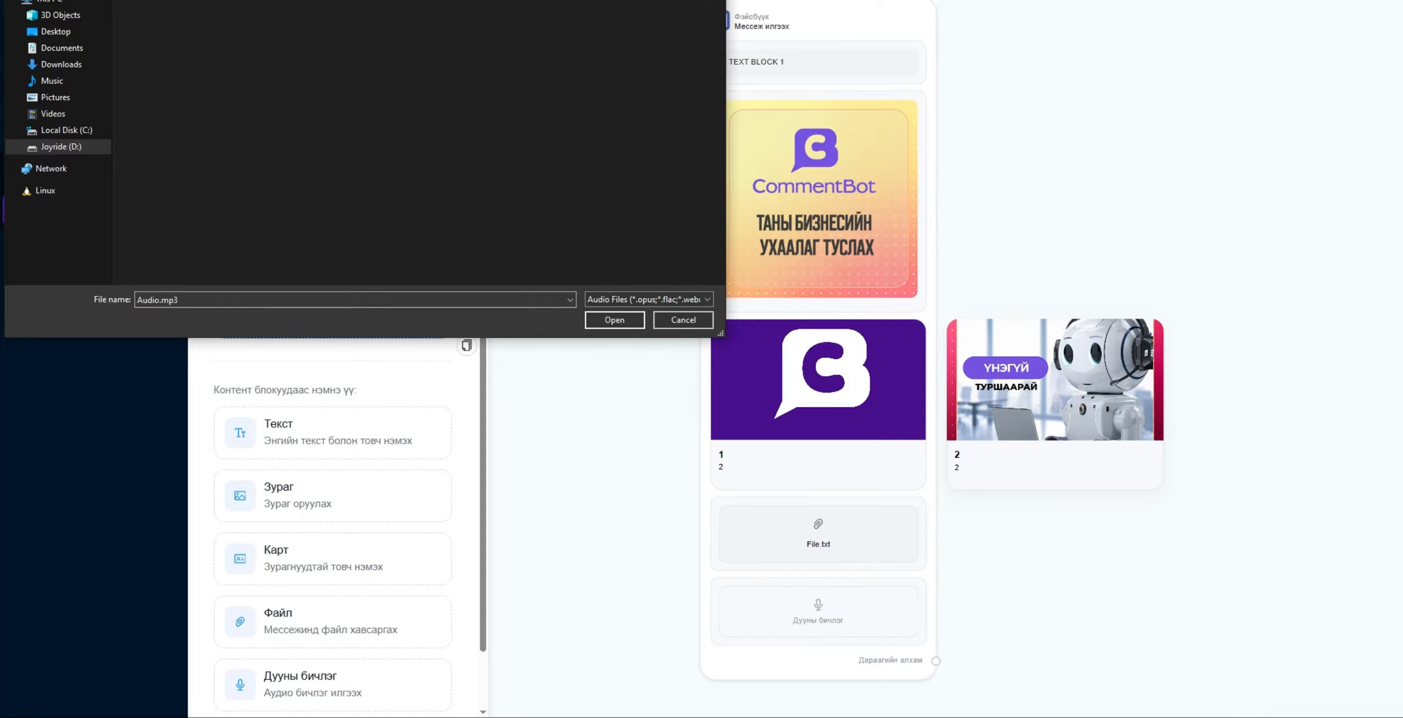
click(614, 322)
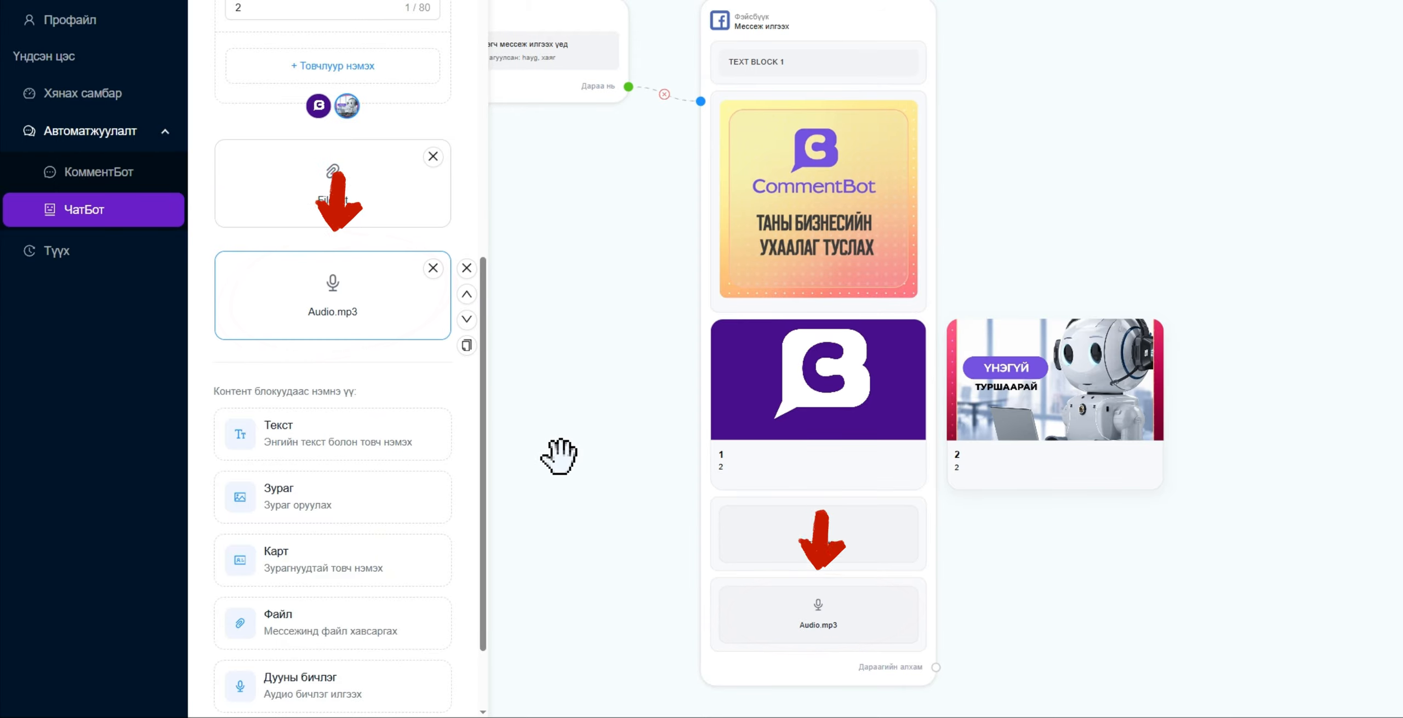
Step: Add a video block (Видео бичлэг) below the audio block, upload Video.mp4 into it and close the message editor
scroll(397, 500, down, 2)
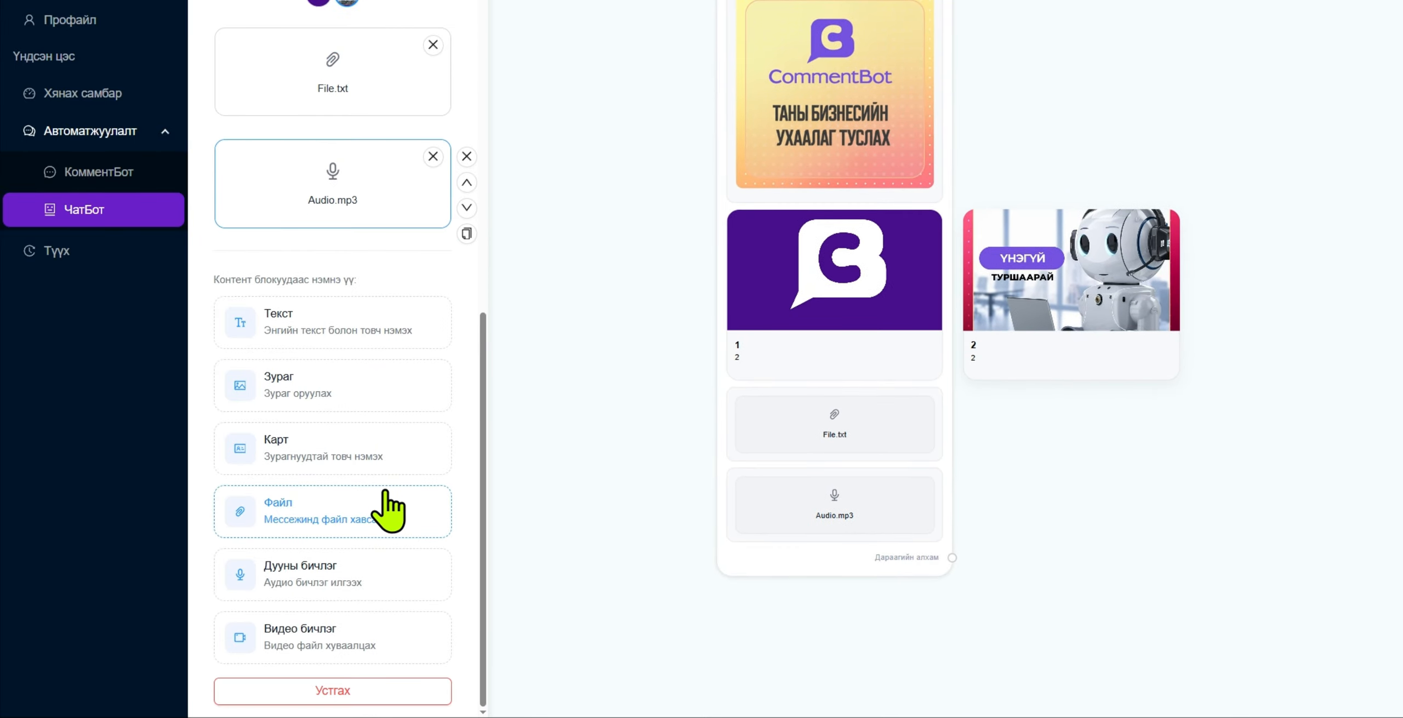
click(340, 639)
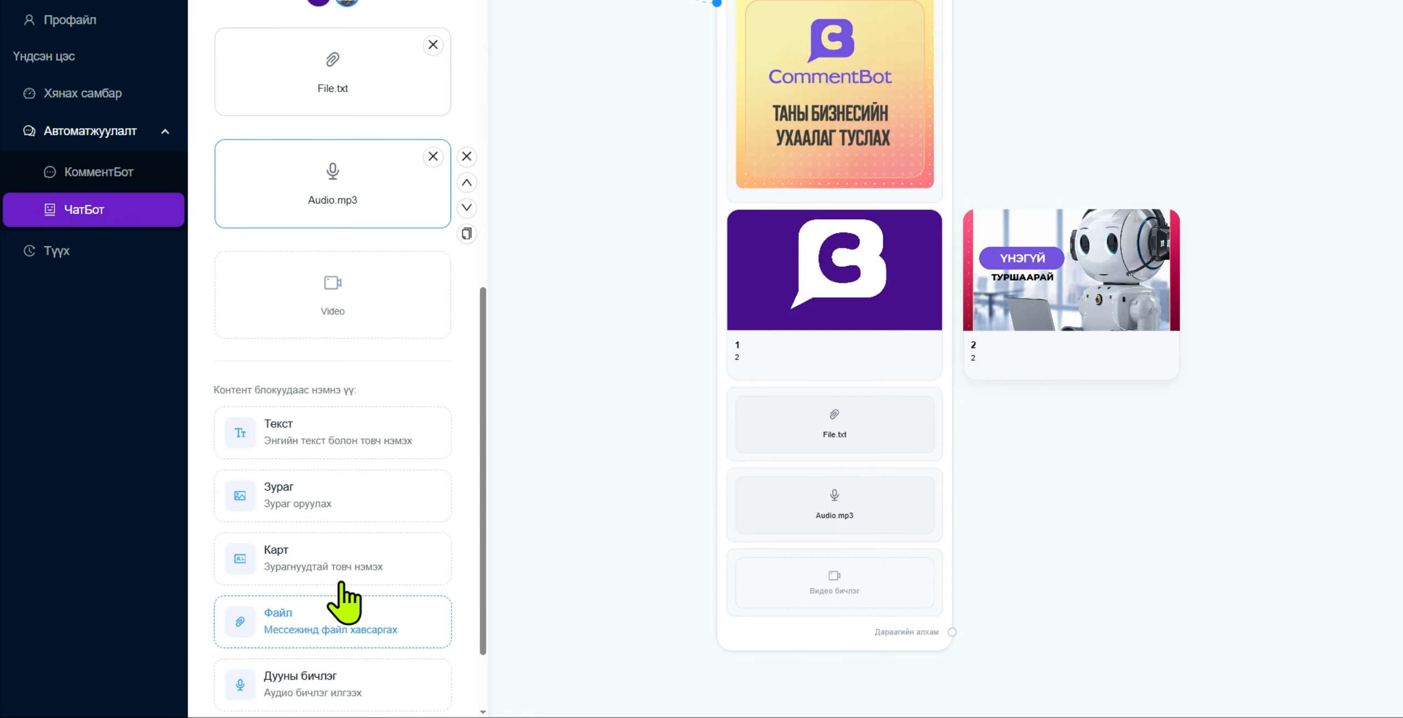
click(332, 309)
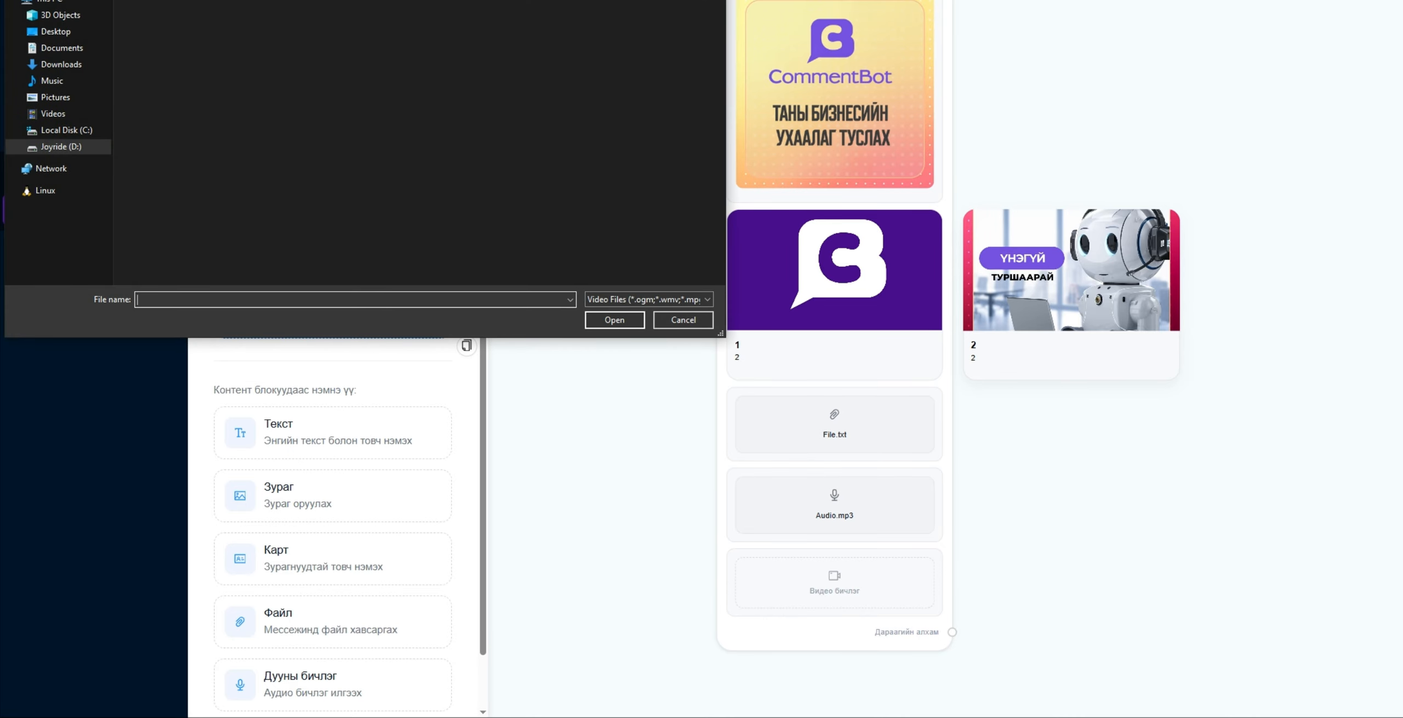
text(Video.mp4)
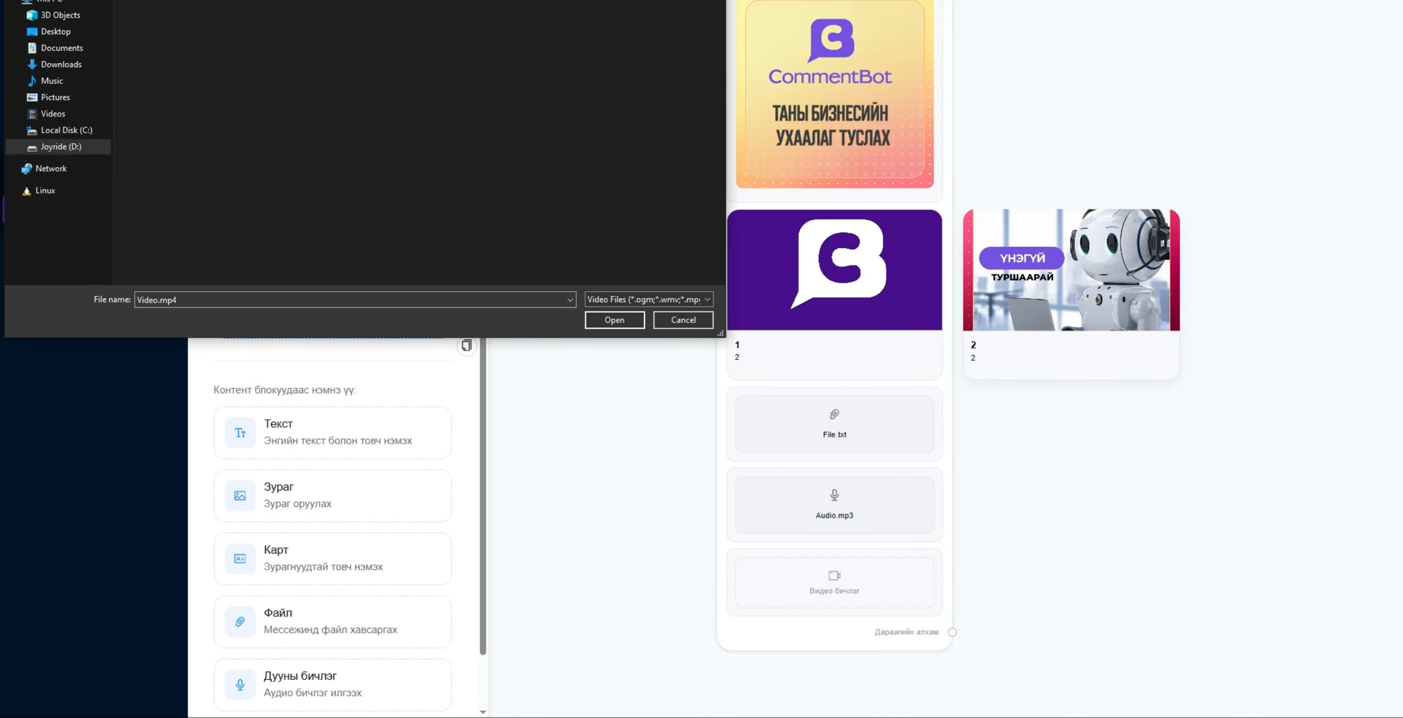
click(615, 320)
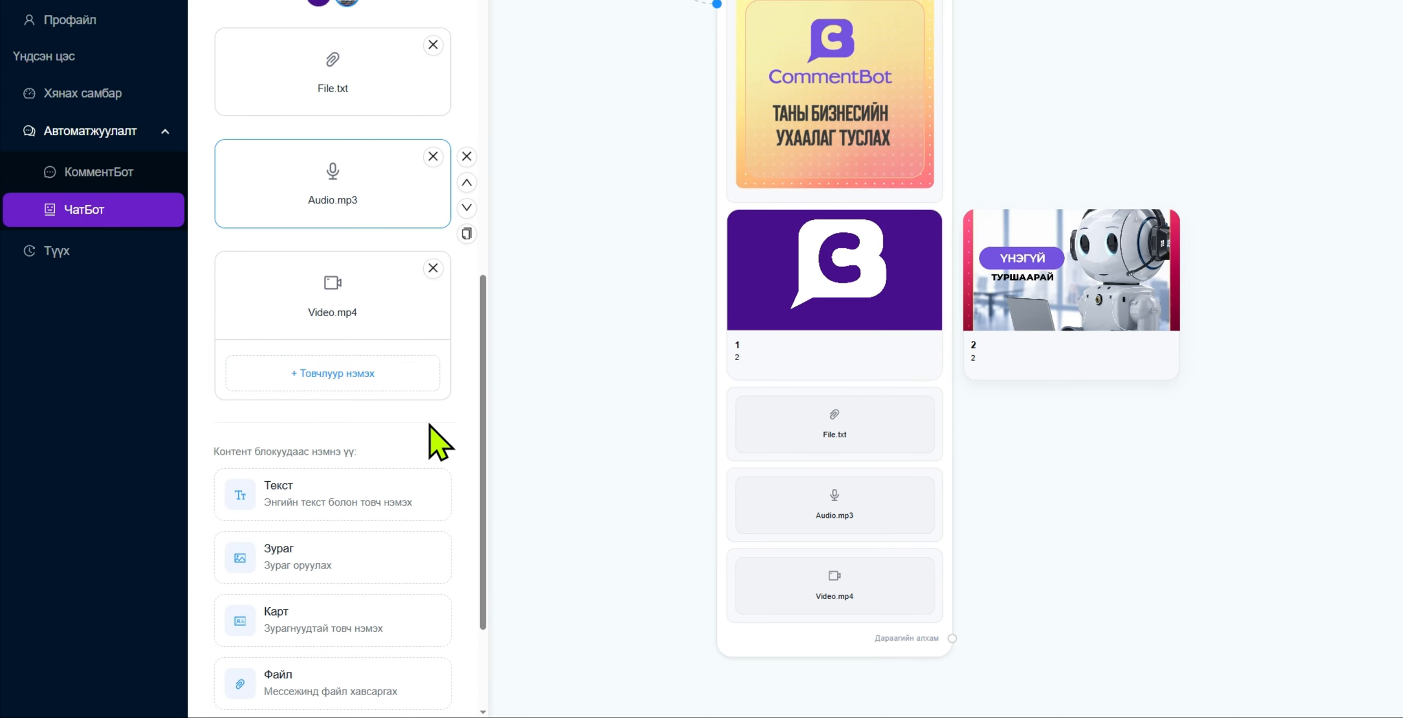
drag(539, 476, 517, 494)
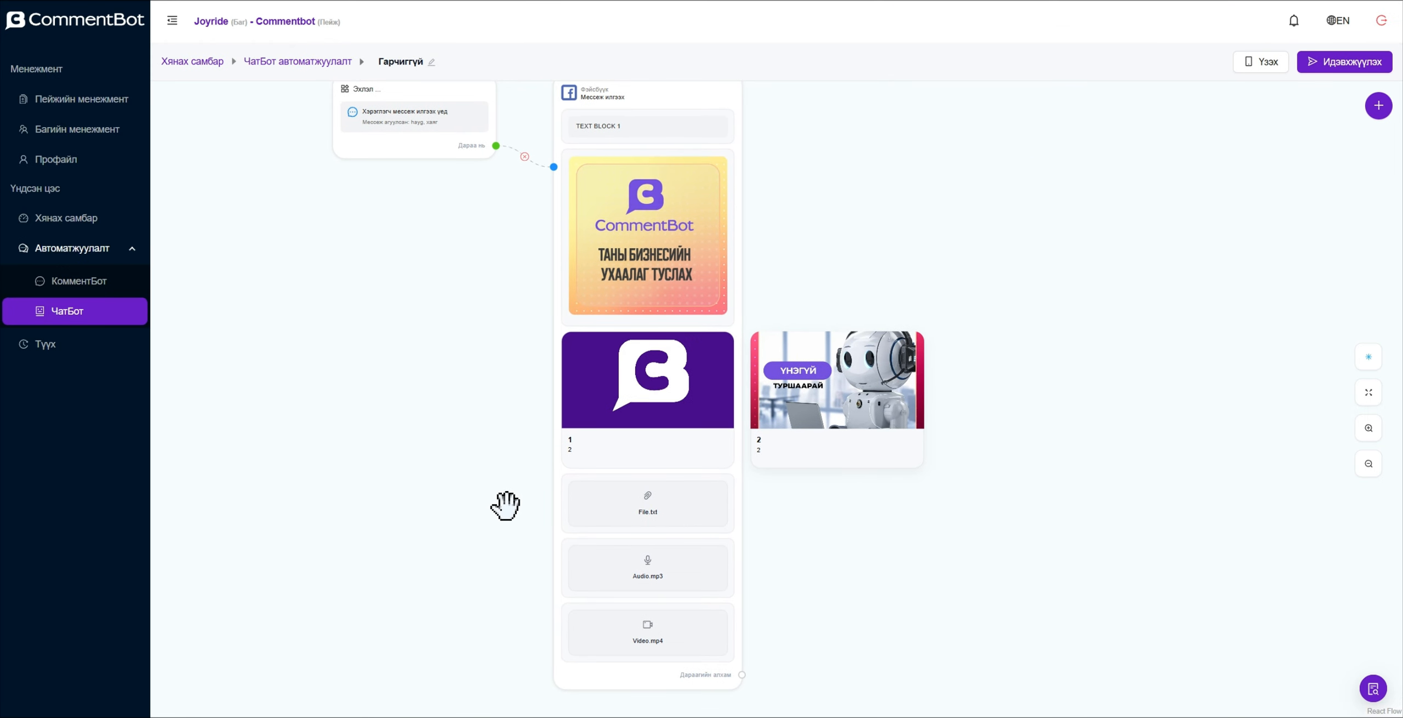
Step: Preview the whole message in the phone simulator from the text block to the video, and close the preview
scroll(505, 505, down, 2)
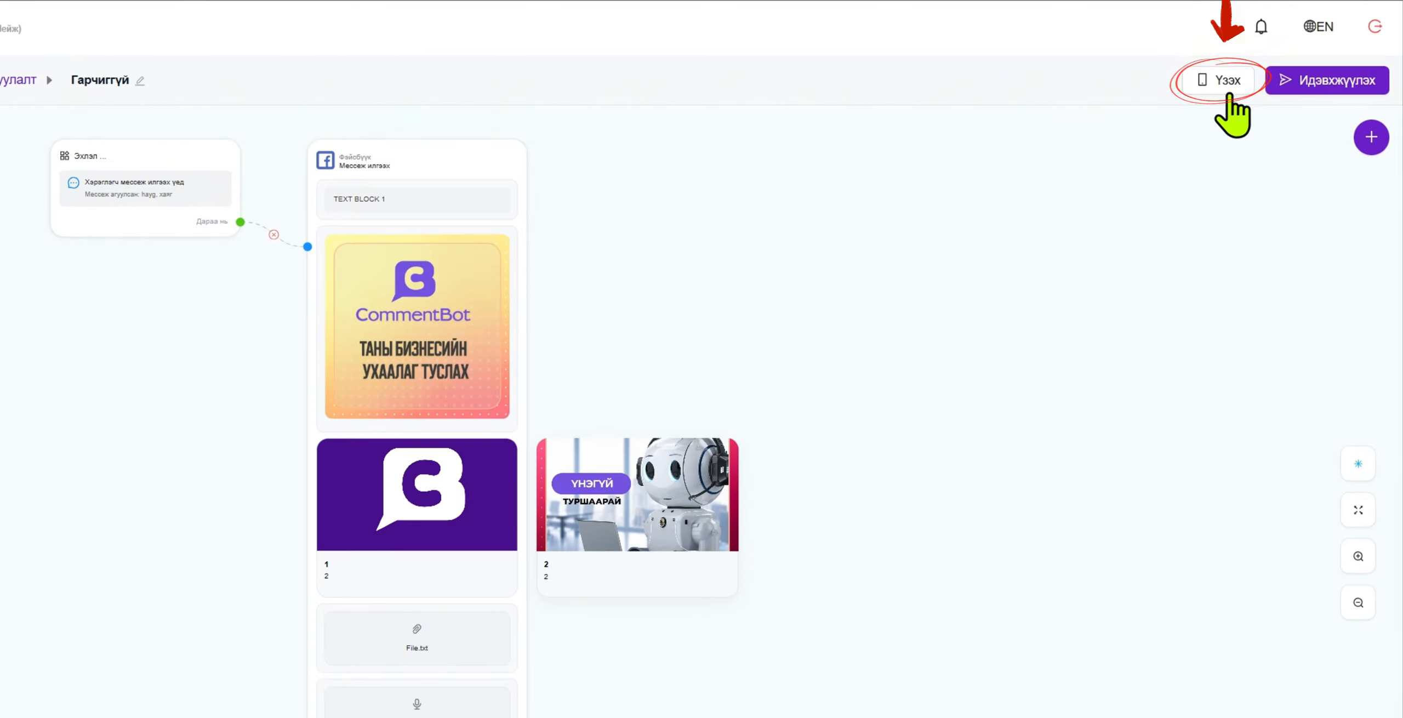
click(1226, 88)
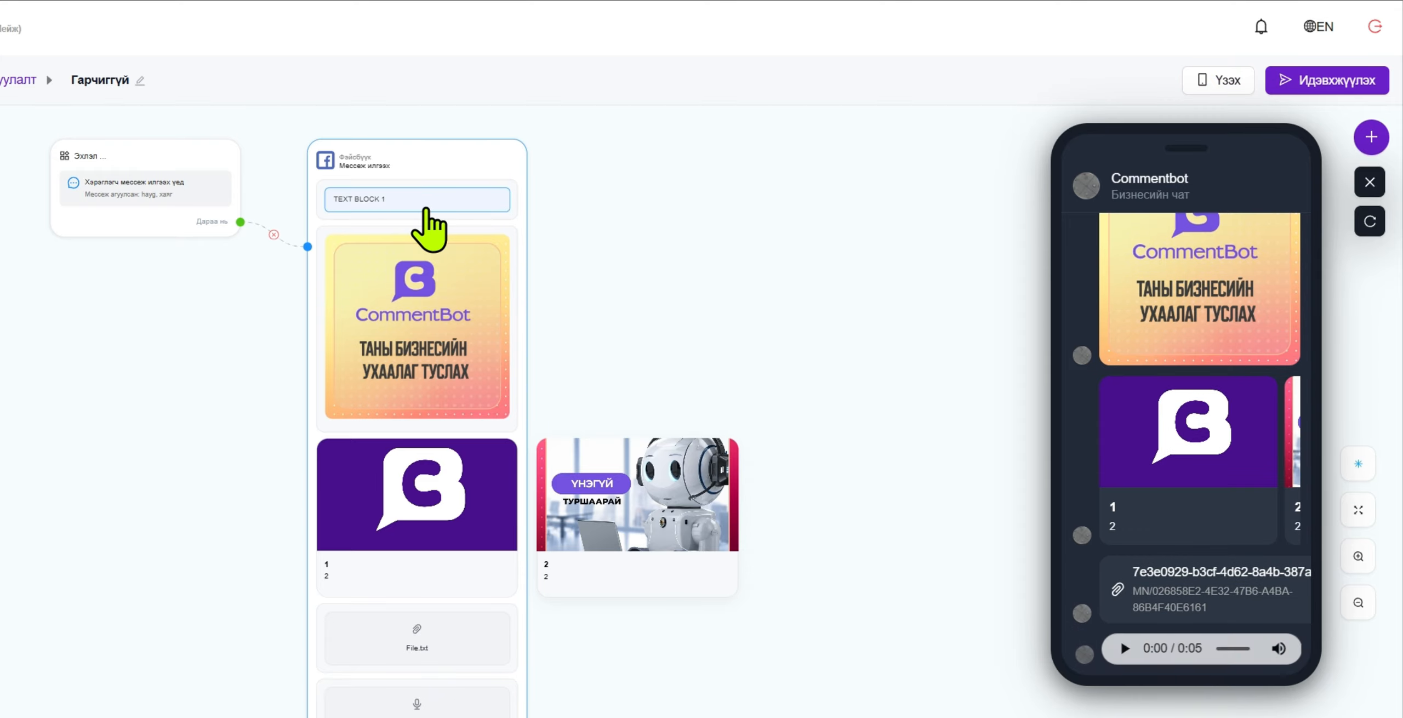
scroll(1133, 476, up, 5)
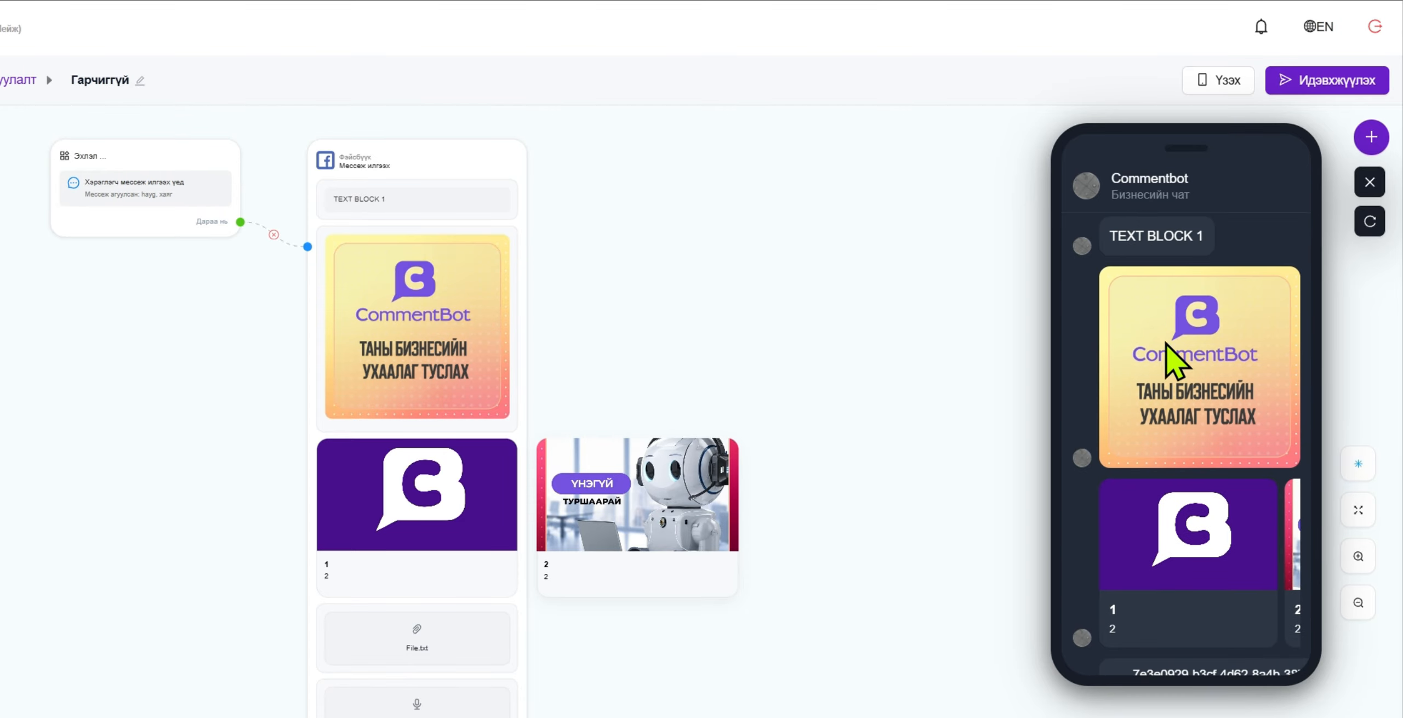
scroll(1183, 405, down, 1)
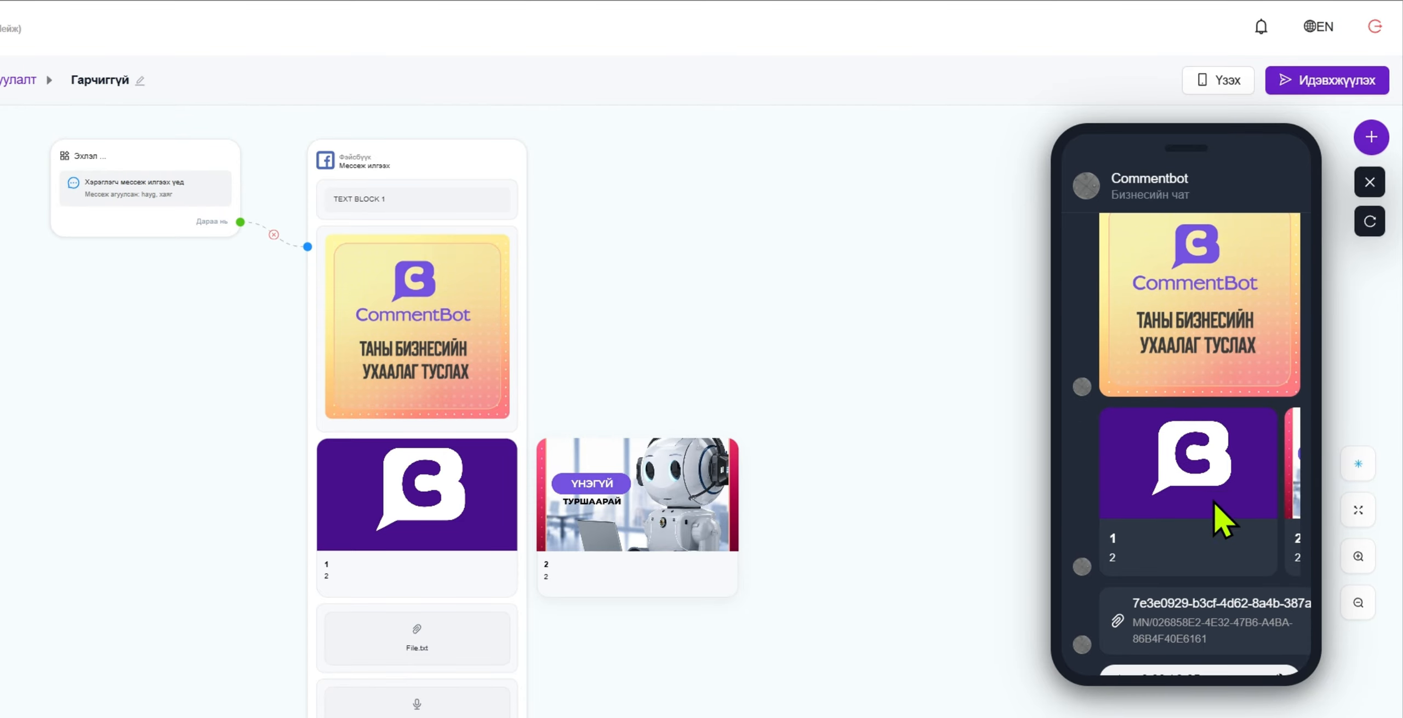
scroll(1205, 499, down, 3)
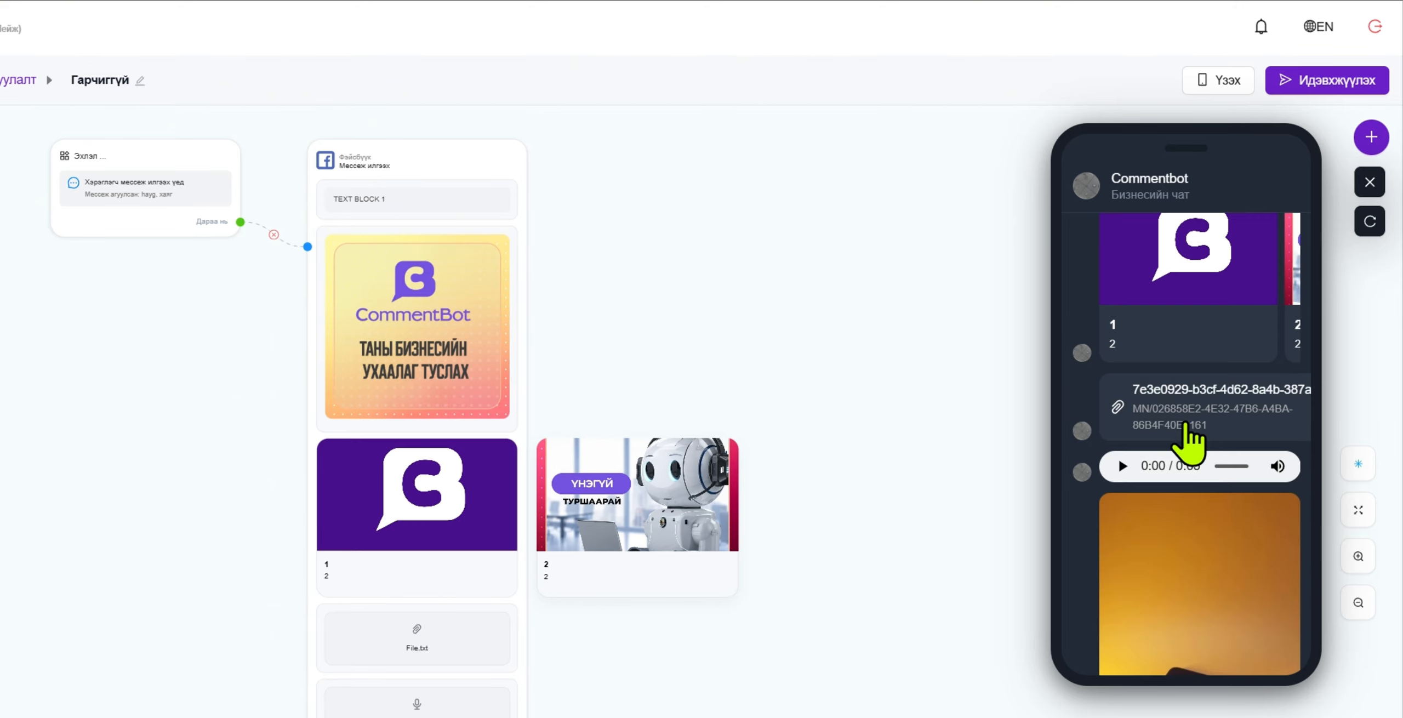
scroll(1172, 493, down, 3)
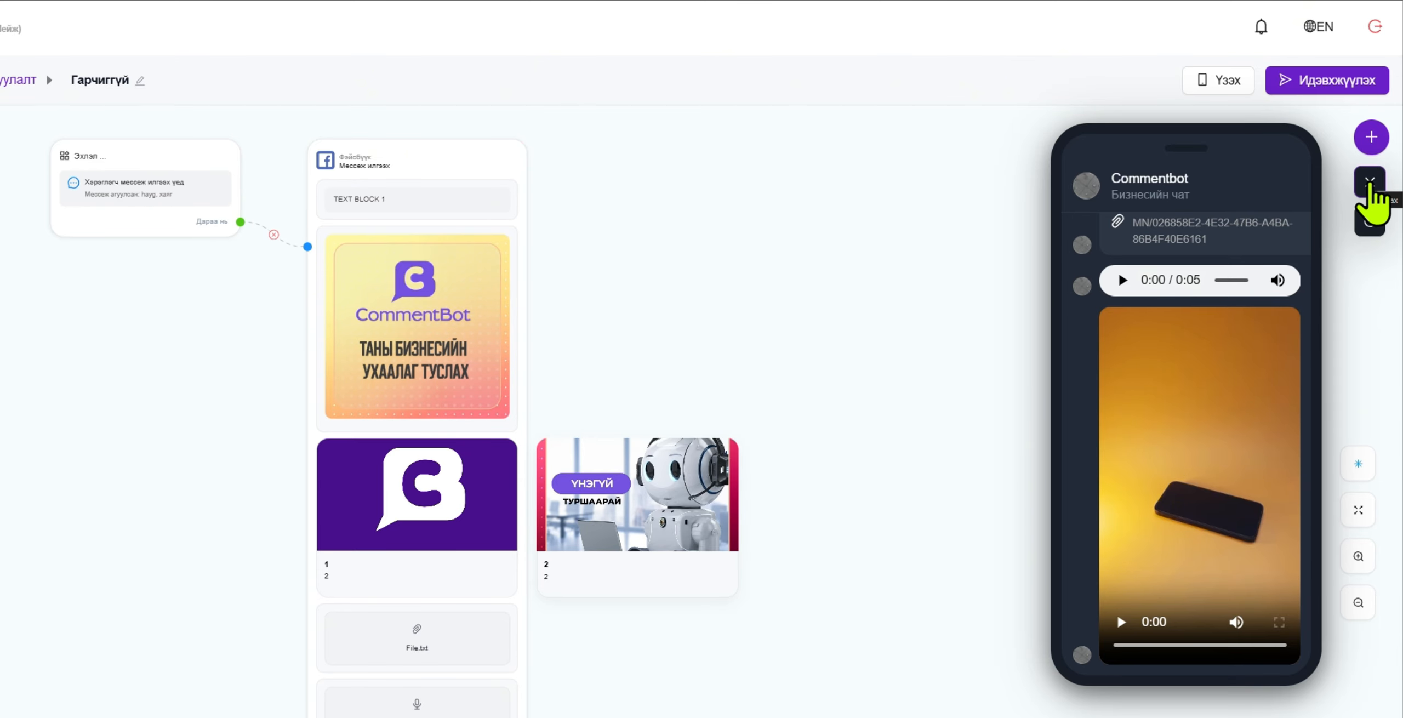
click(1370, 183)
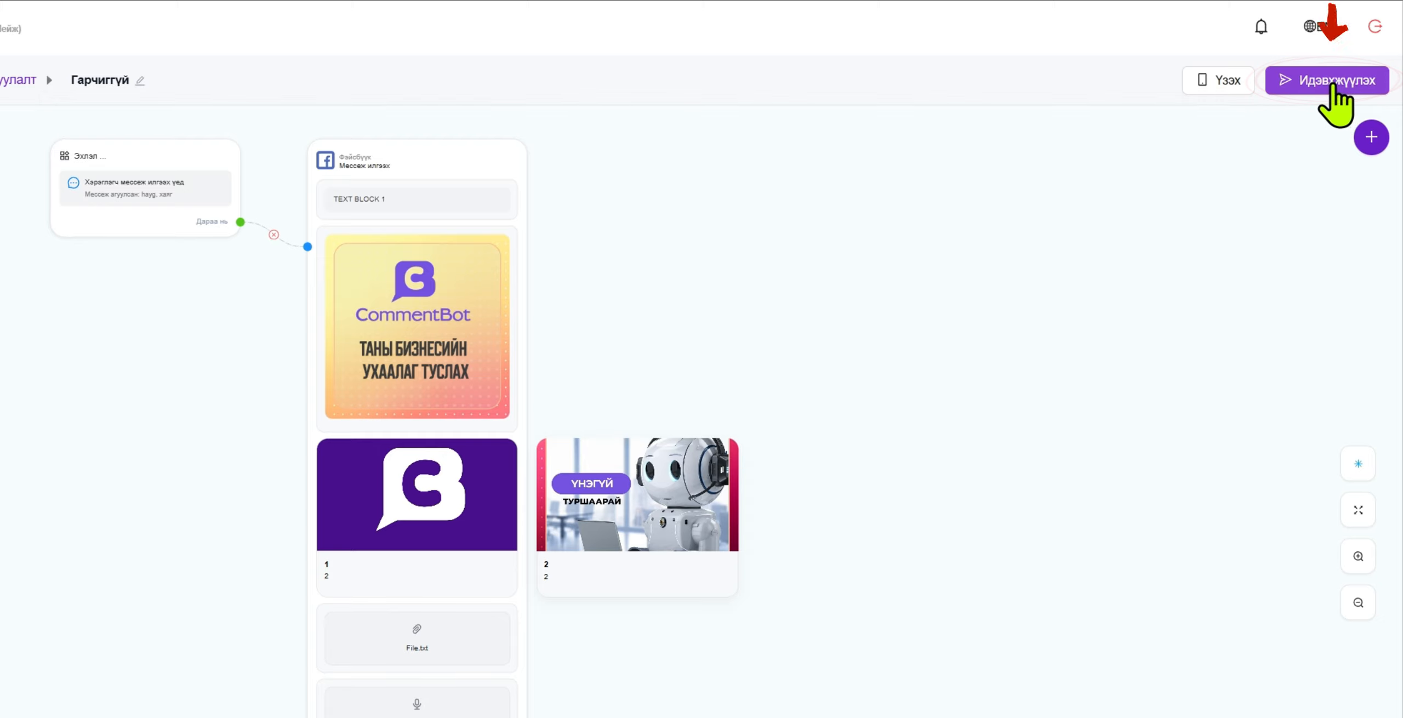
Step: Activate the chatbot automation
click(1335, 83)
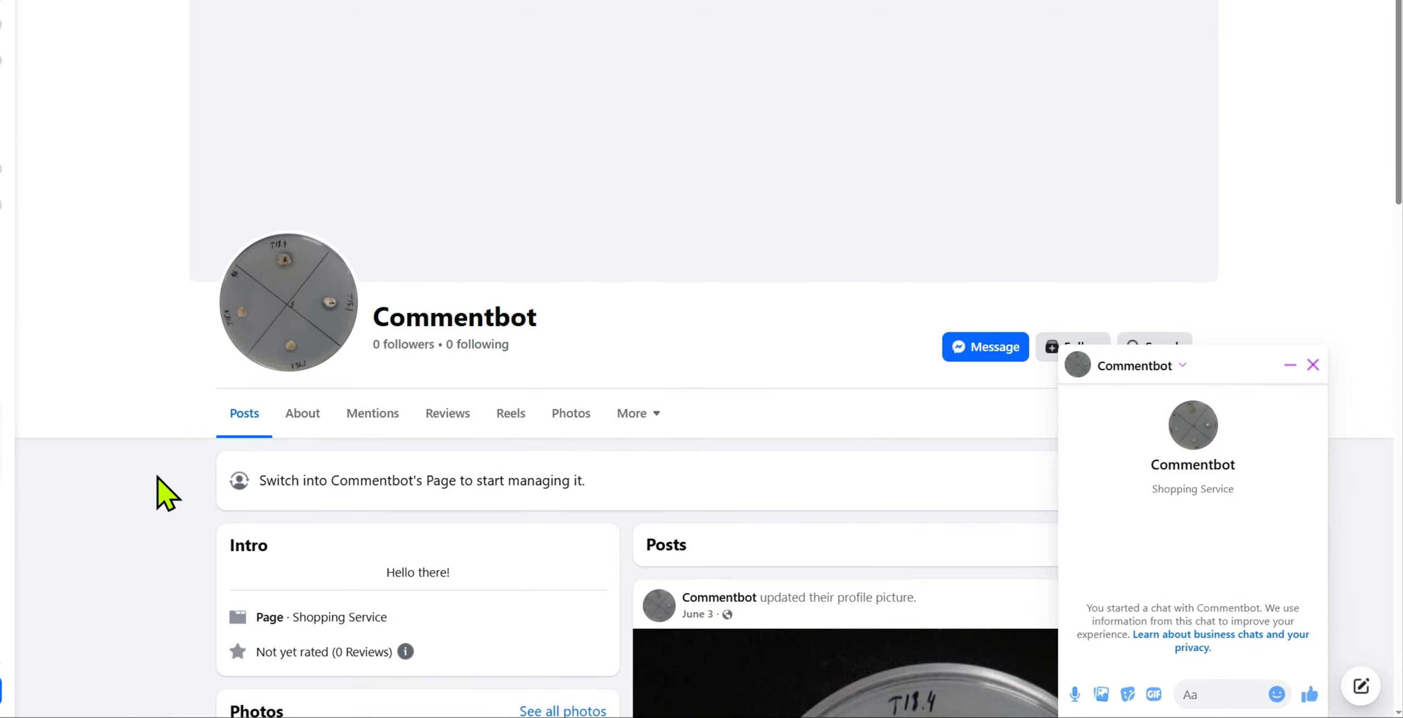
Step: Send the trigger keyword "HAYG" to the Commentbot page in the Facebook chat window
click(1219, 692)
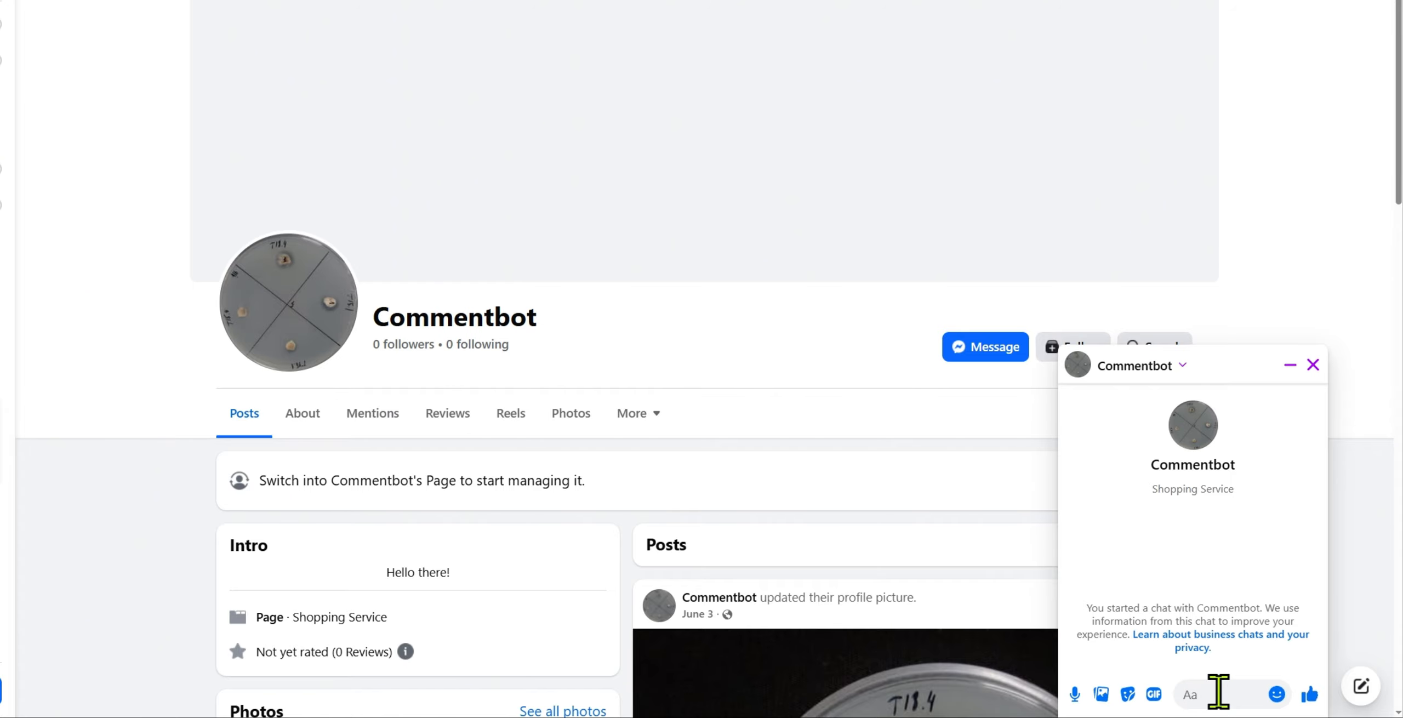
text(H)
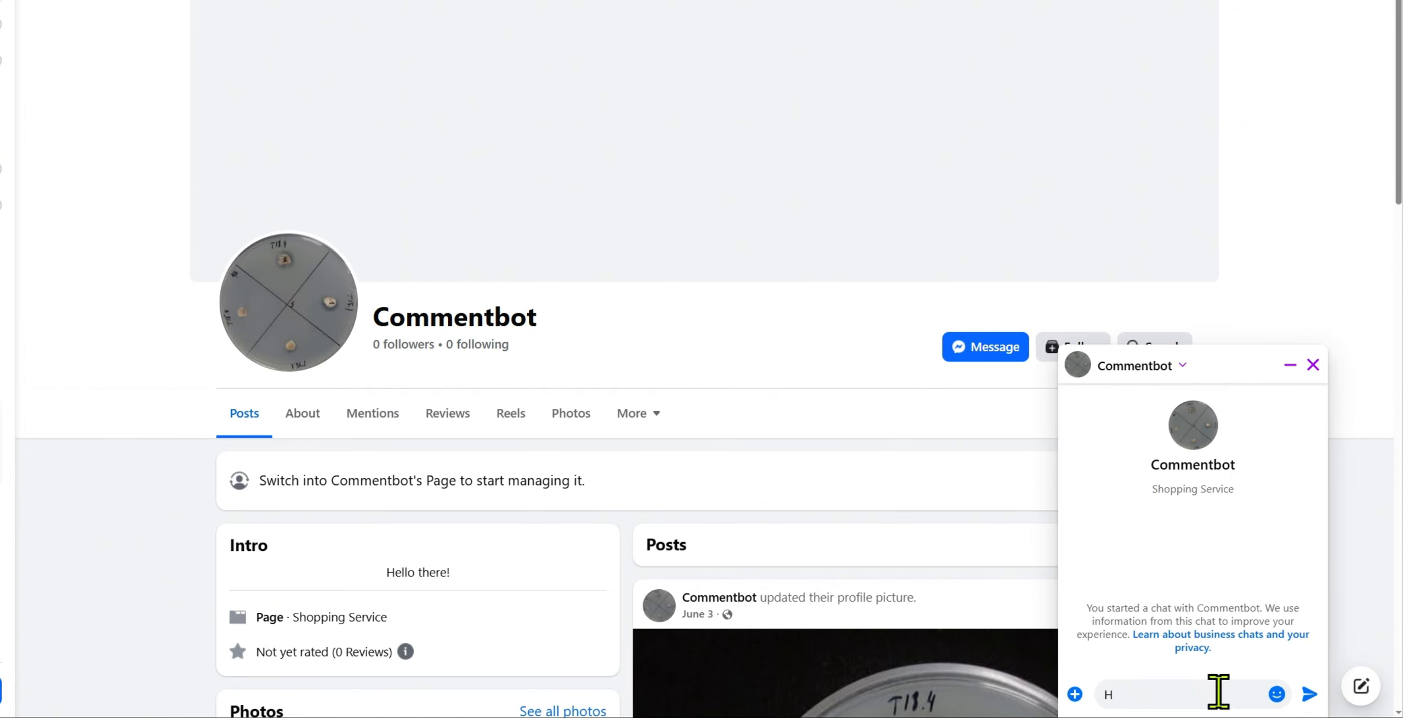
text(AYG)
key(Return)
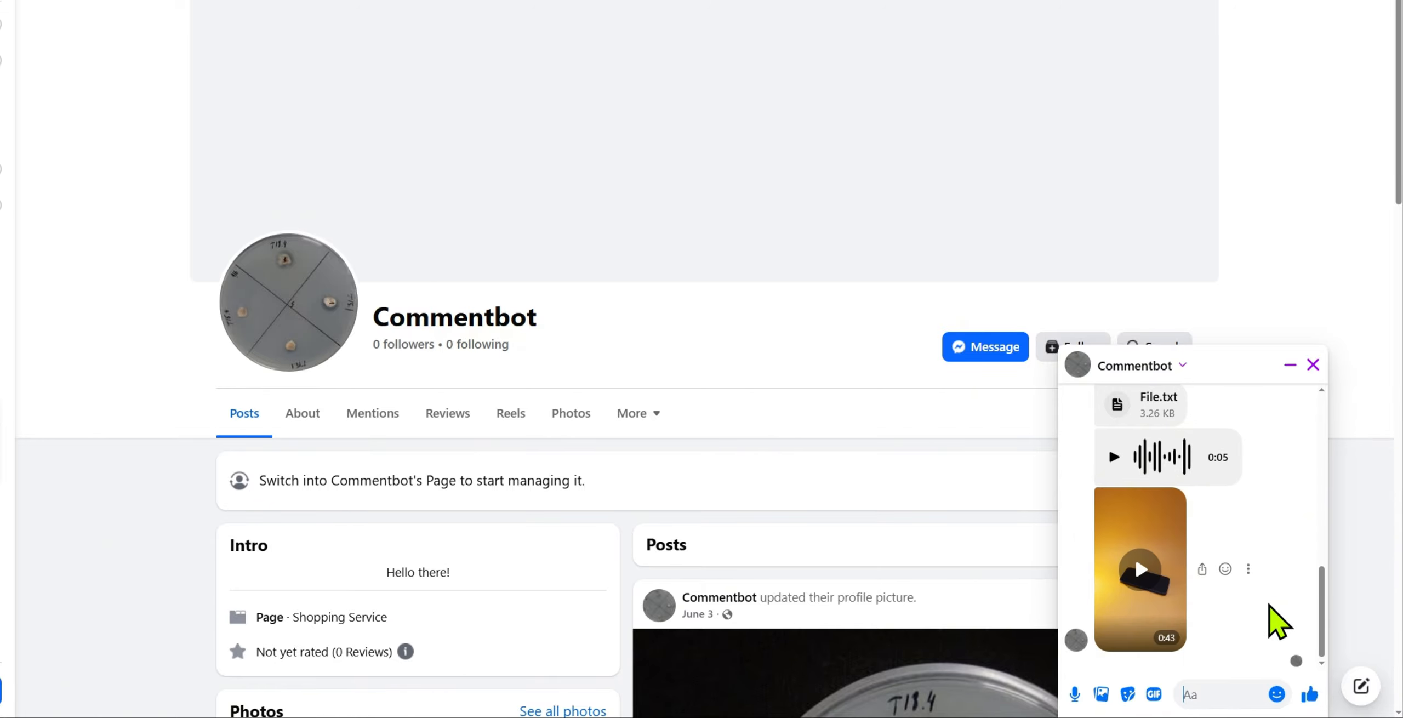
Step: Examine the bot's reply in the chat from the text block on, viewing the image full size and browsing both cards
scroll(1270, 604, up, 4)
scroll(1269, 605, up, 3)
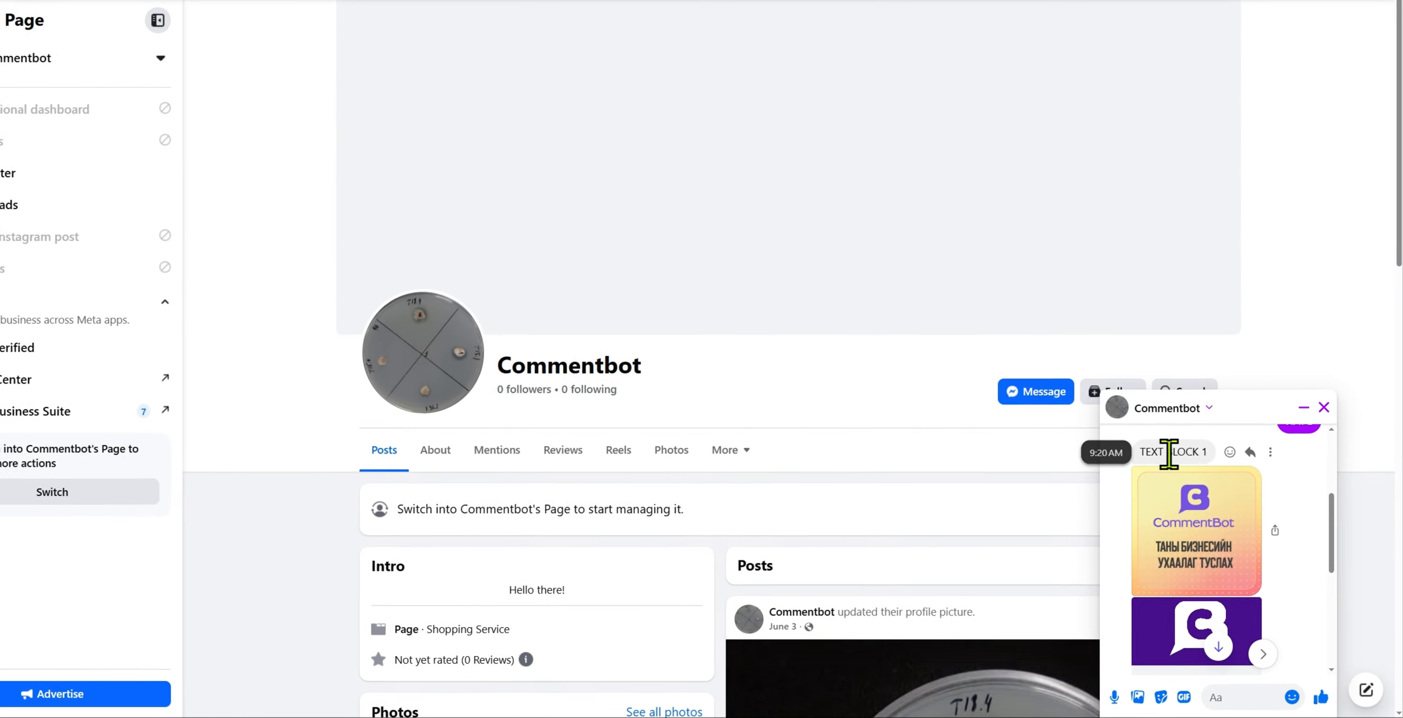
click(1195, 545)
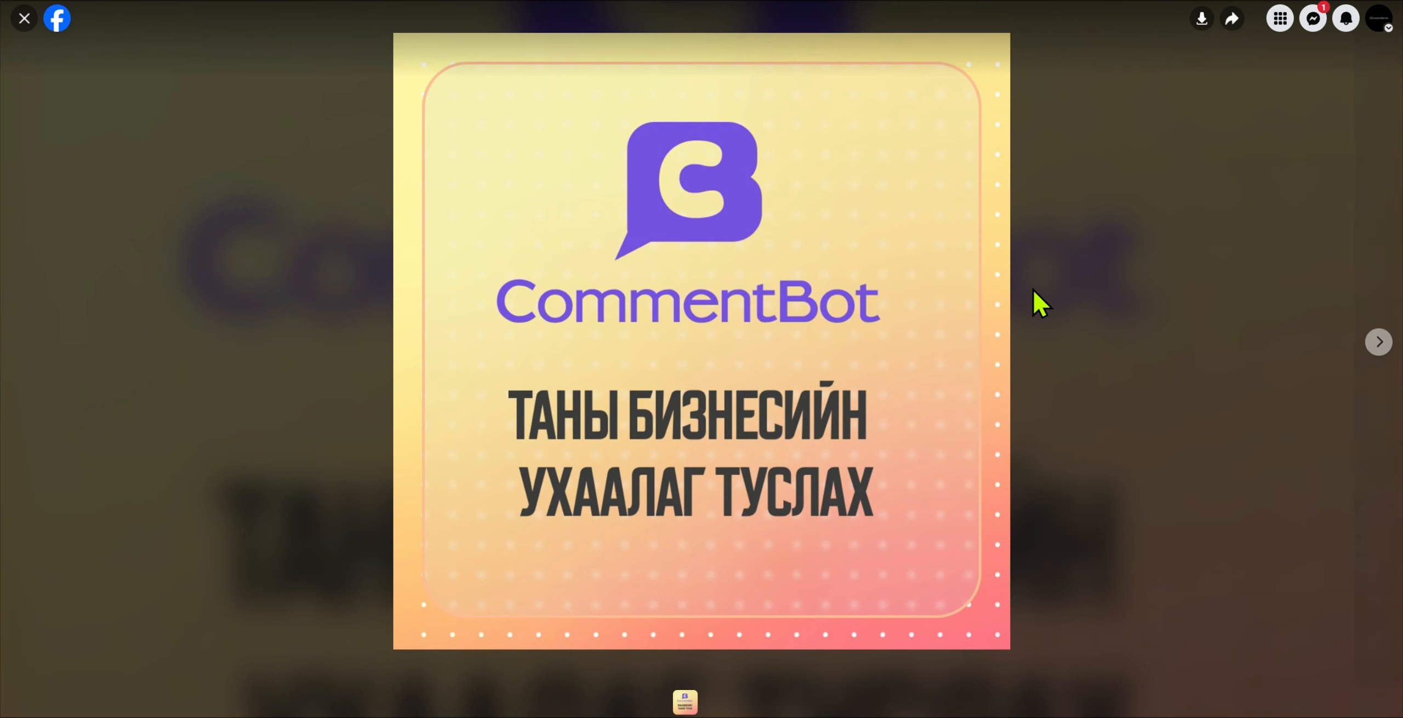
click(24, 18)
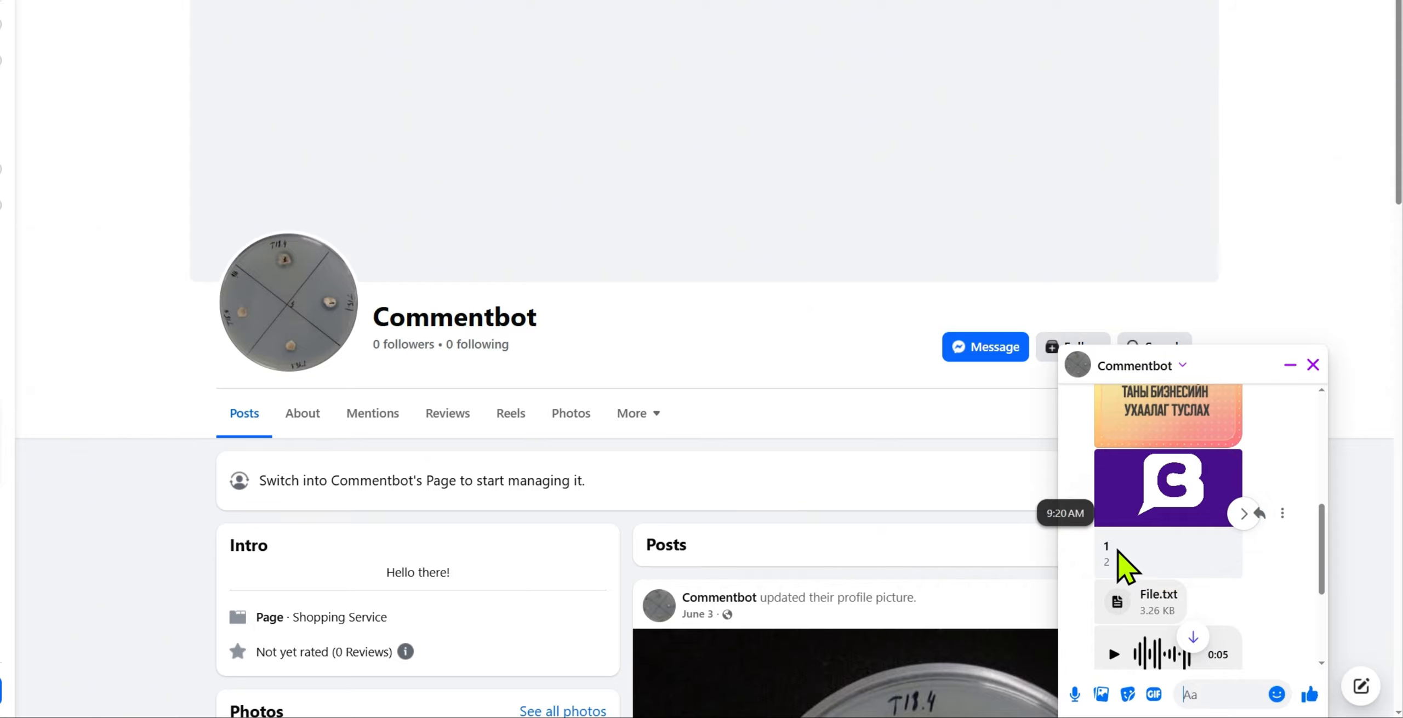
click(1241, 515)
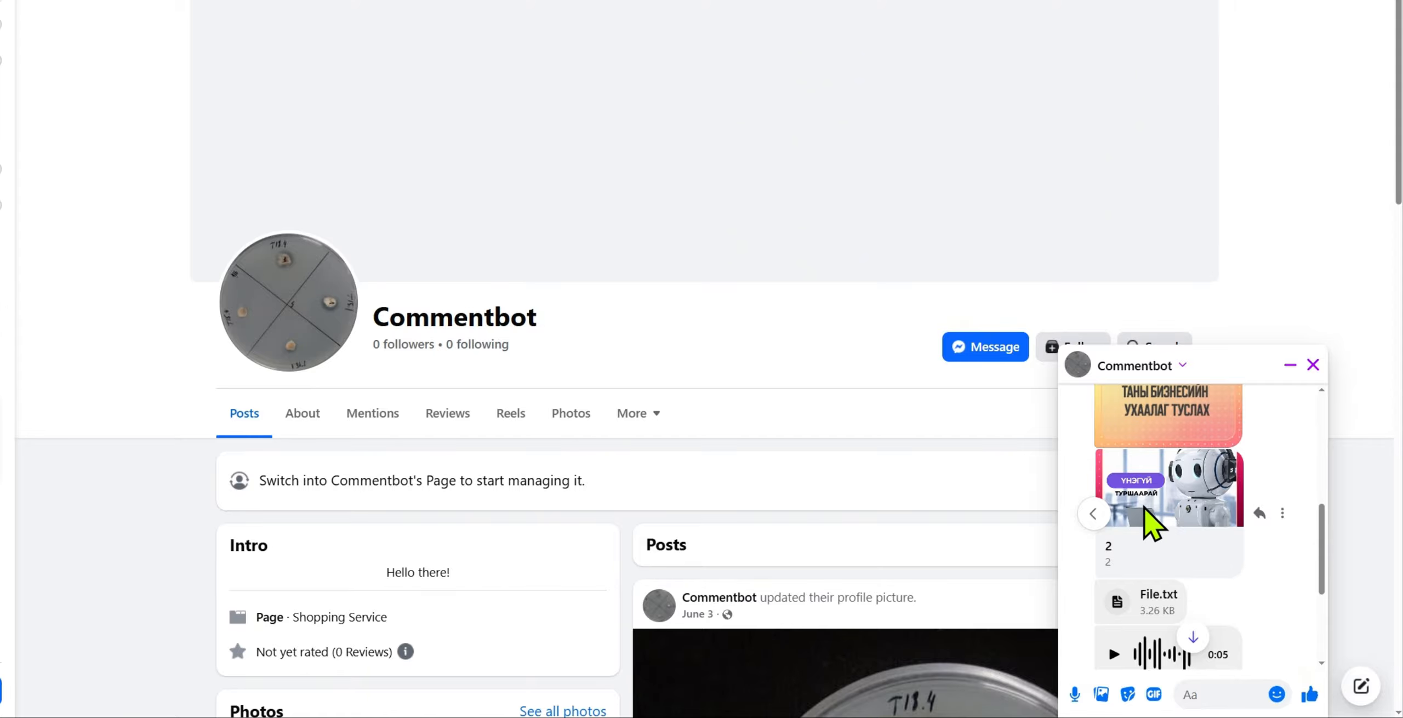
click(1095, 513)
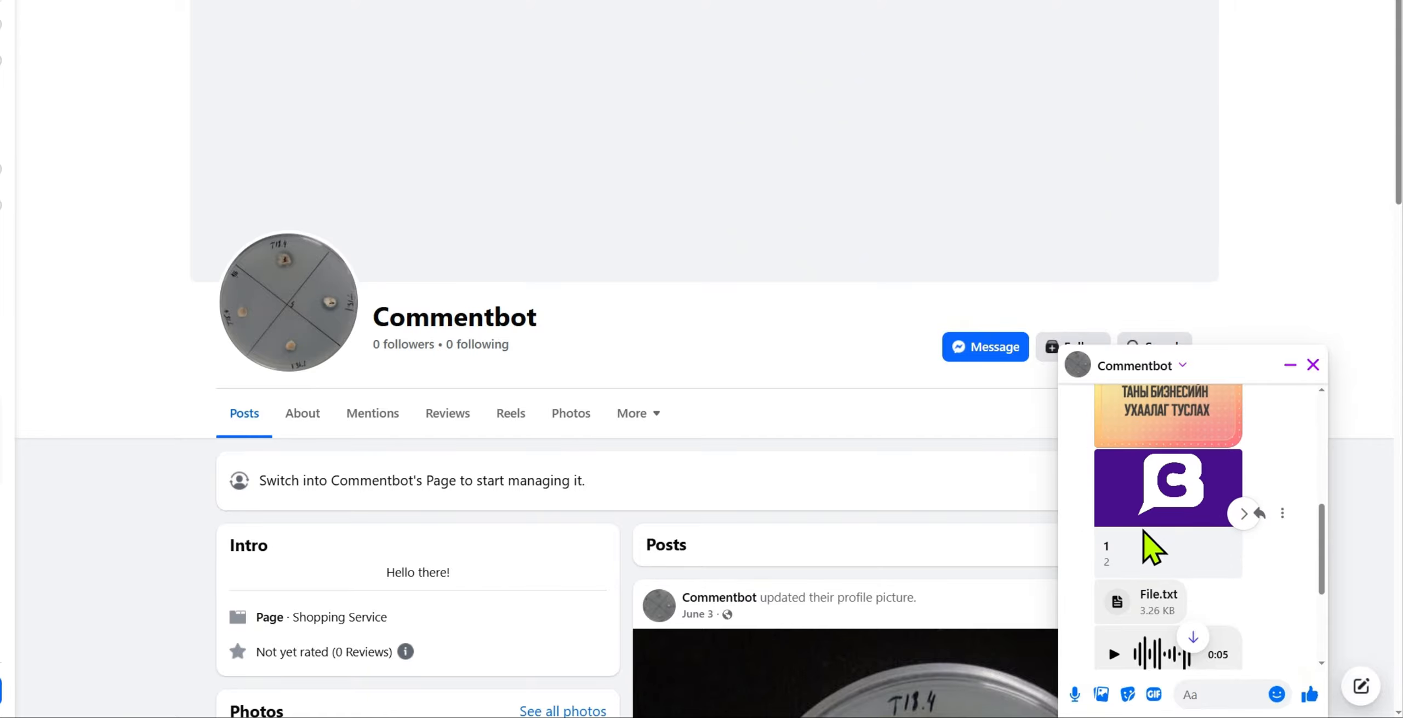
Step: Check the file and audio blocks in the bot's reply and play the video
scroll(1164, 508, down, 3)
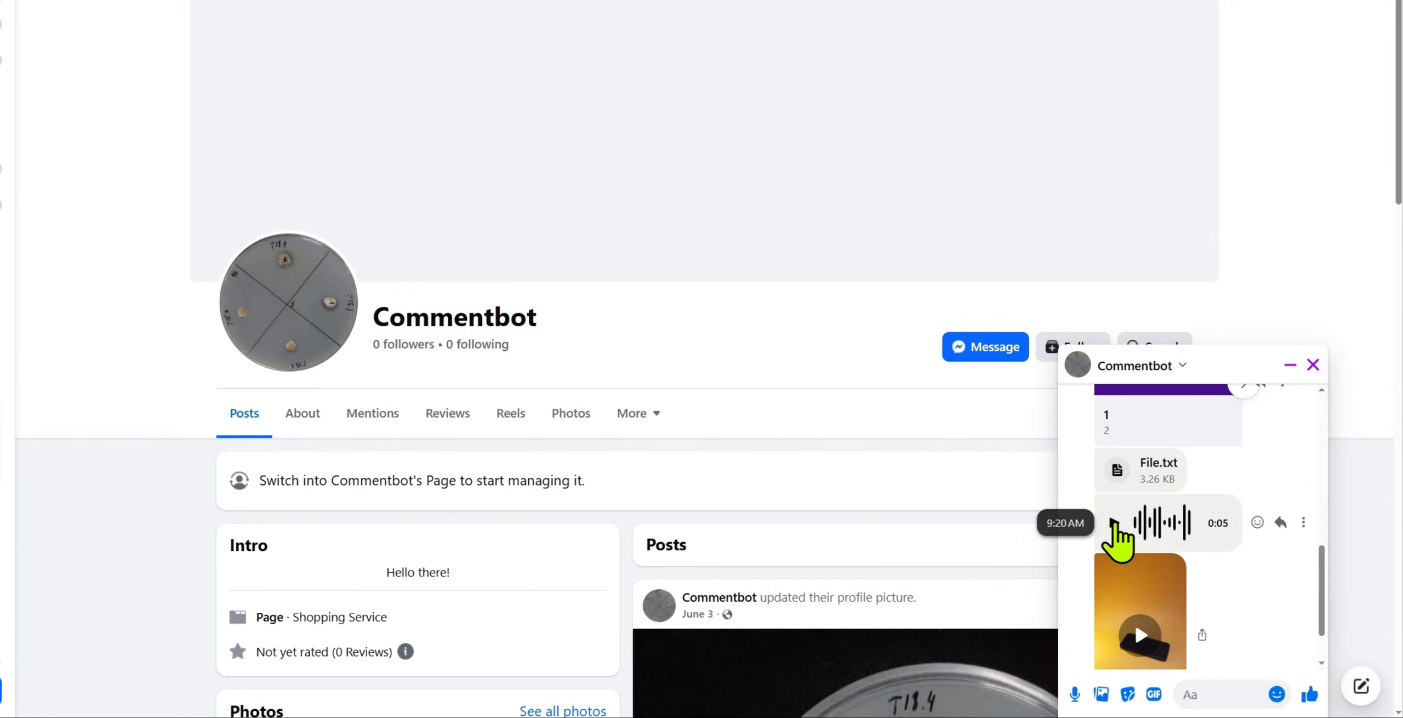
scroll(1115, 548, down, 1)
click(1138, 568)
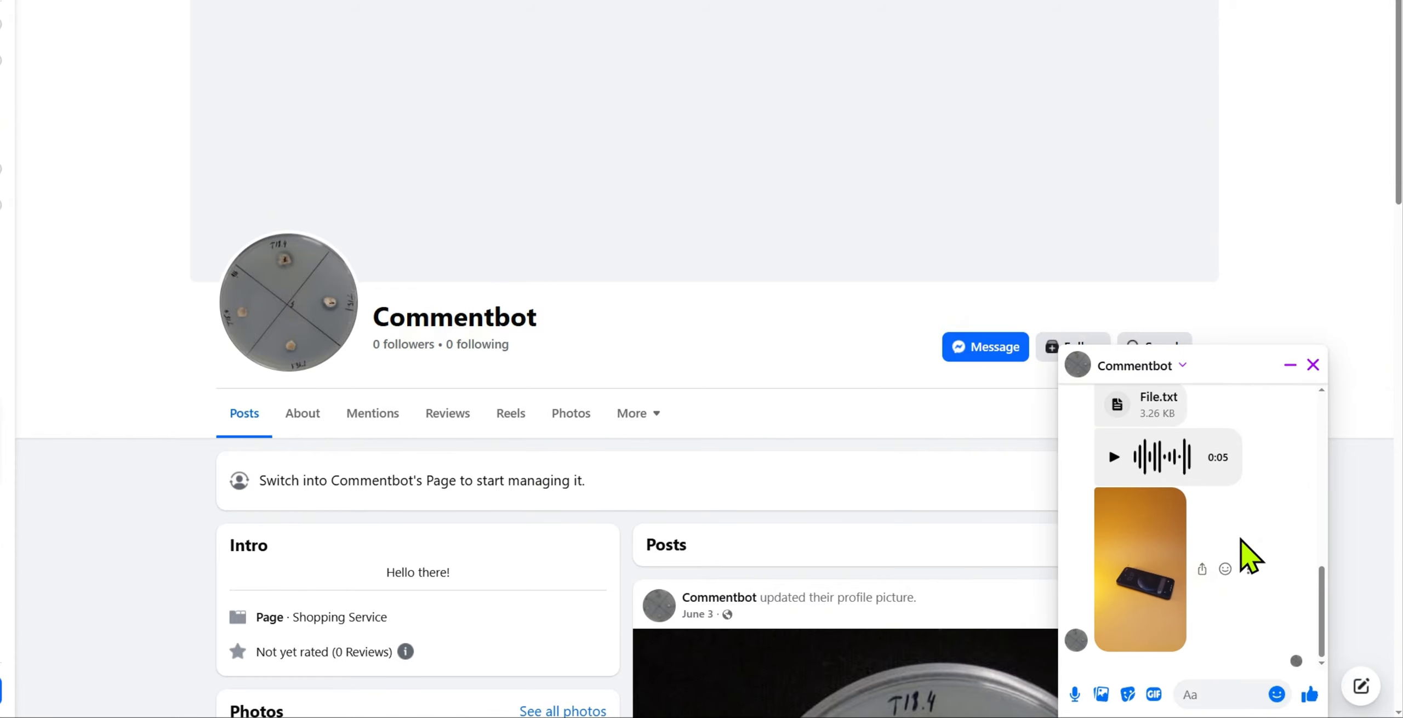